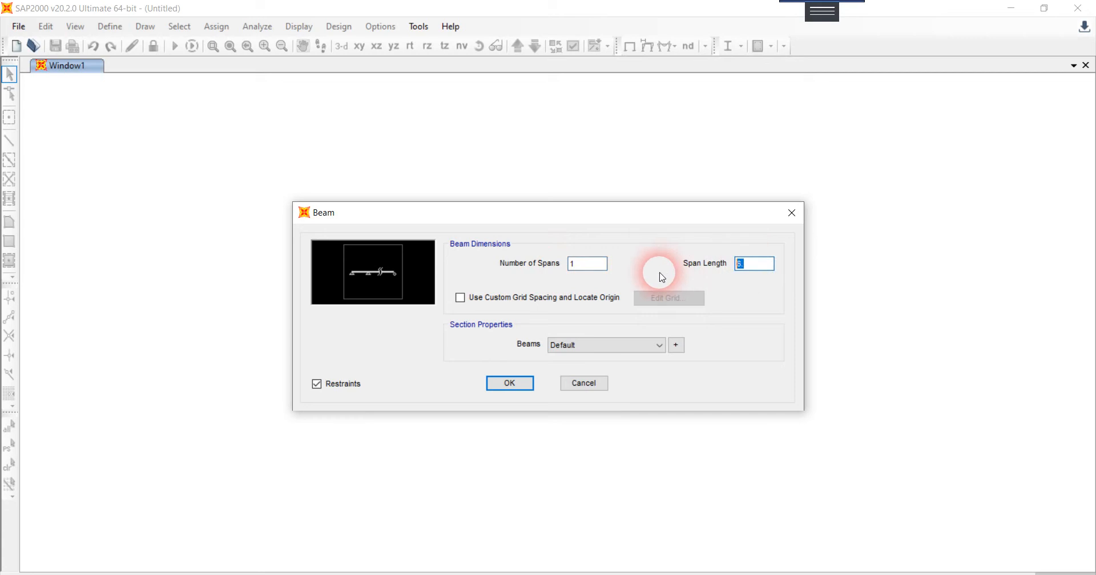
# Step: Set the beam's span length to 6.5 and start a new steel rectangular frame section for it
pyautogui.click(660, 284)
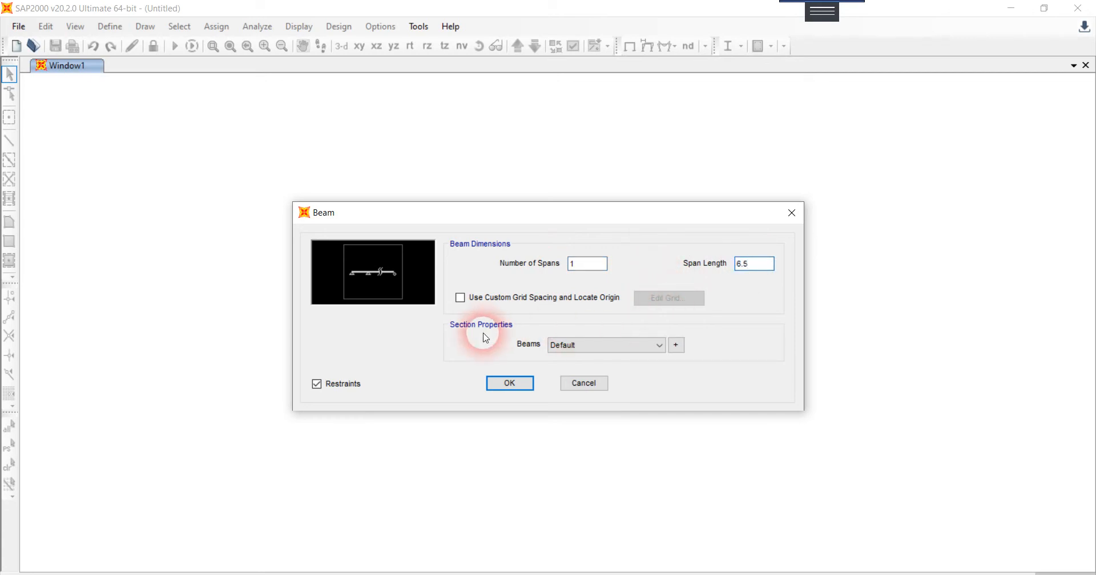
pyautogui.click(677, 345)
pyautogui.click(645, 226)
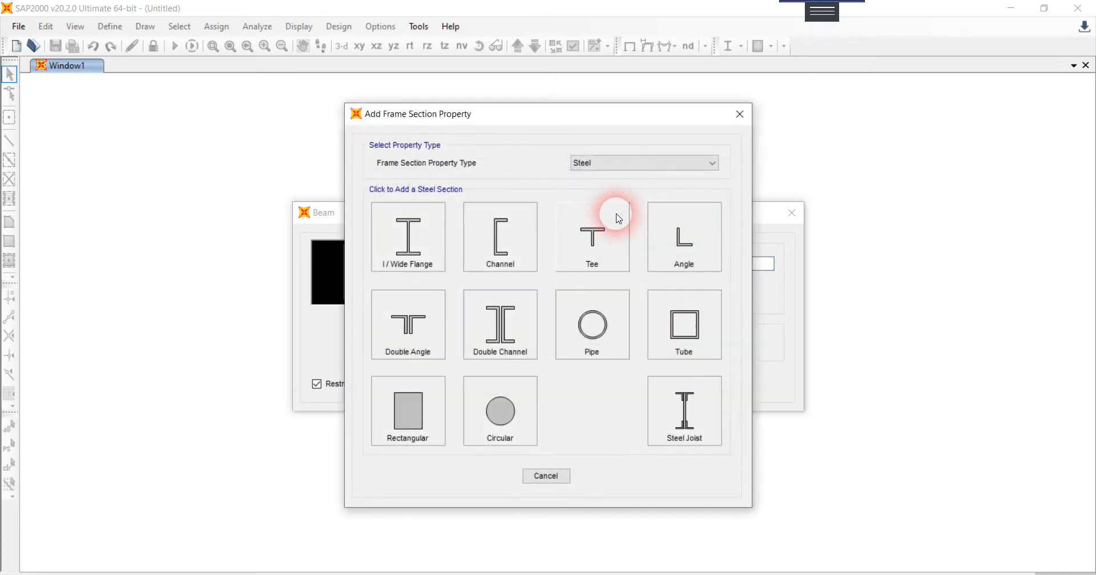
pyautogui.click(588, 171)
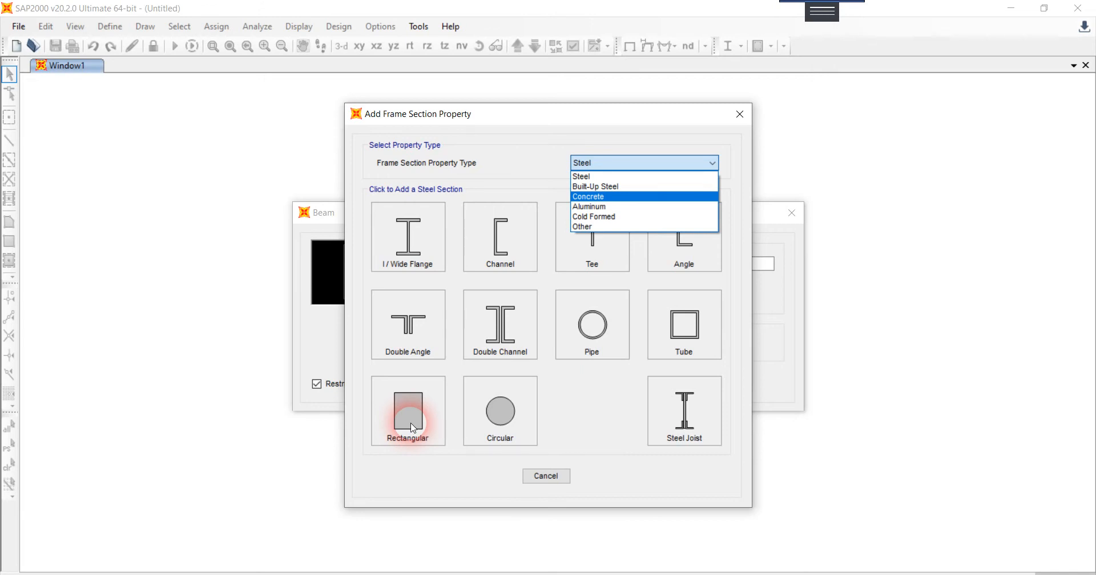
pyautogui.click(610, 179)
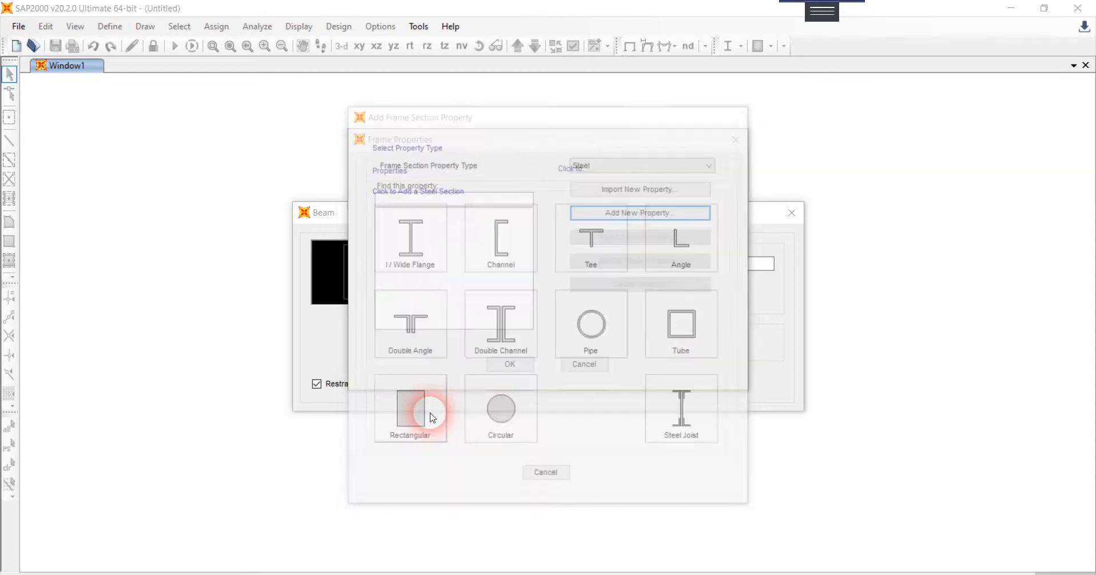
pyautogui.click(432, 418)
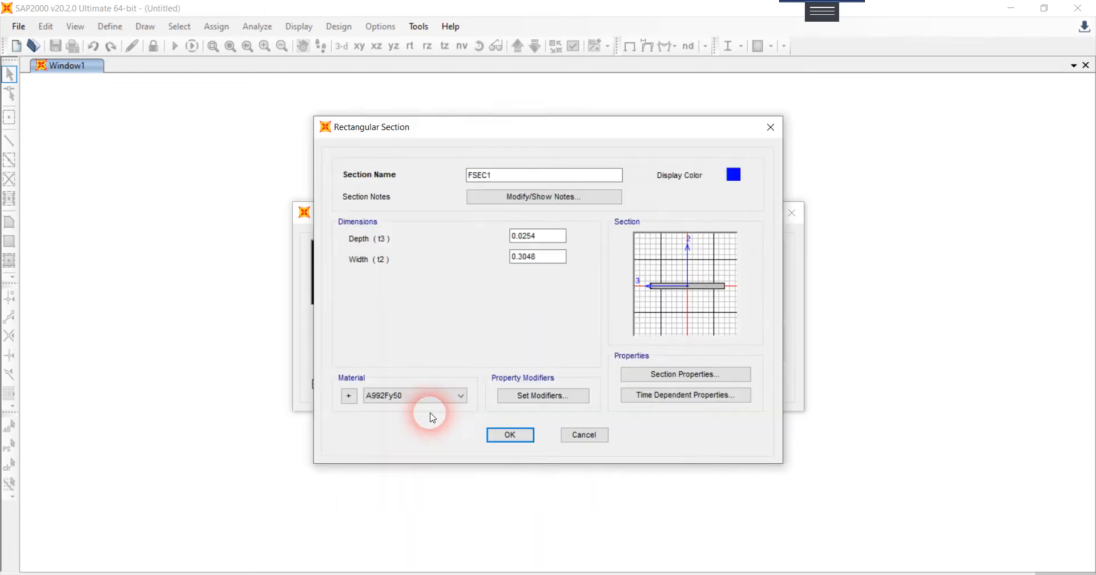
# Step: Name the rectangular section "0.7 x 0.08" and set its depth to 0.08 and its width to 0.7
pyautogui.doubleClick(504, 181)
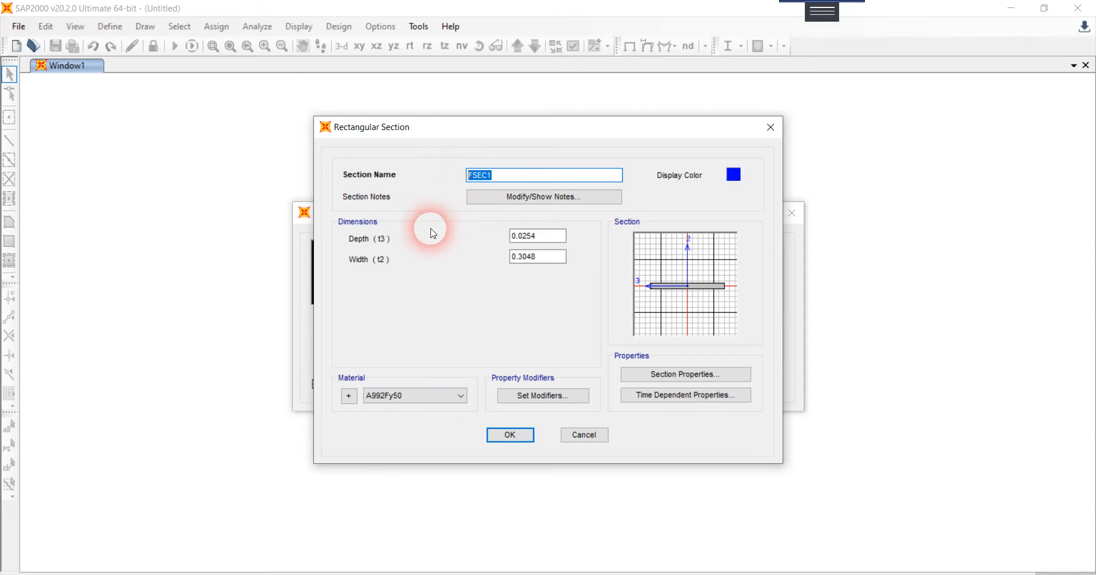
pyautogui.write('0.7 x')
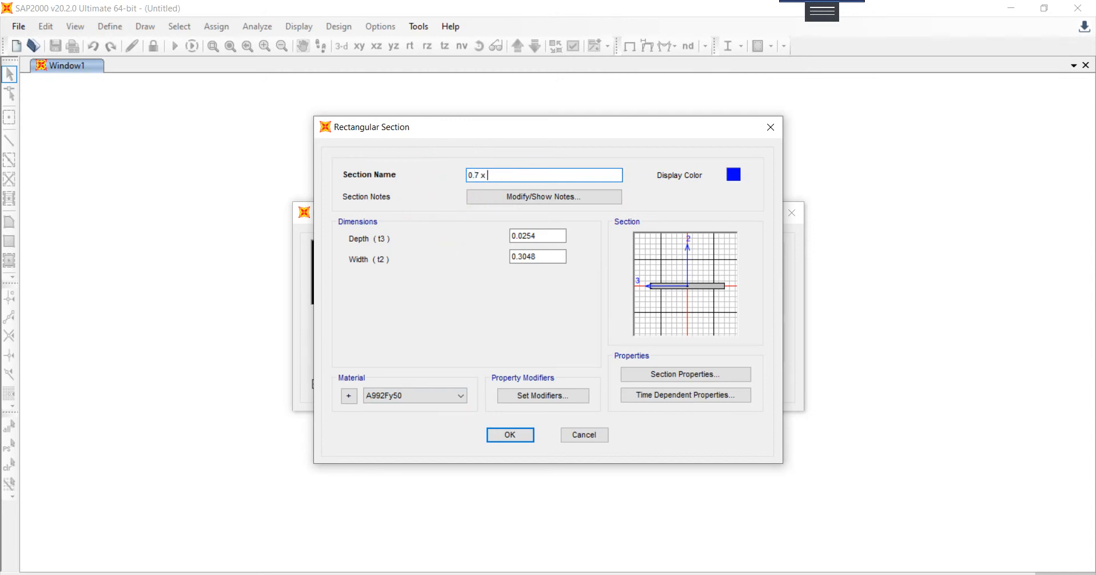
pyautogui.write(' 0.08')
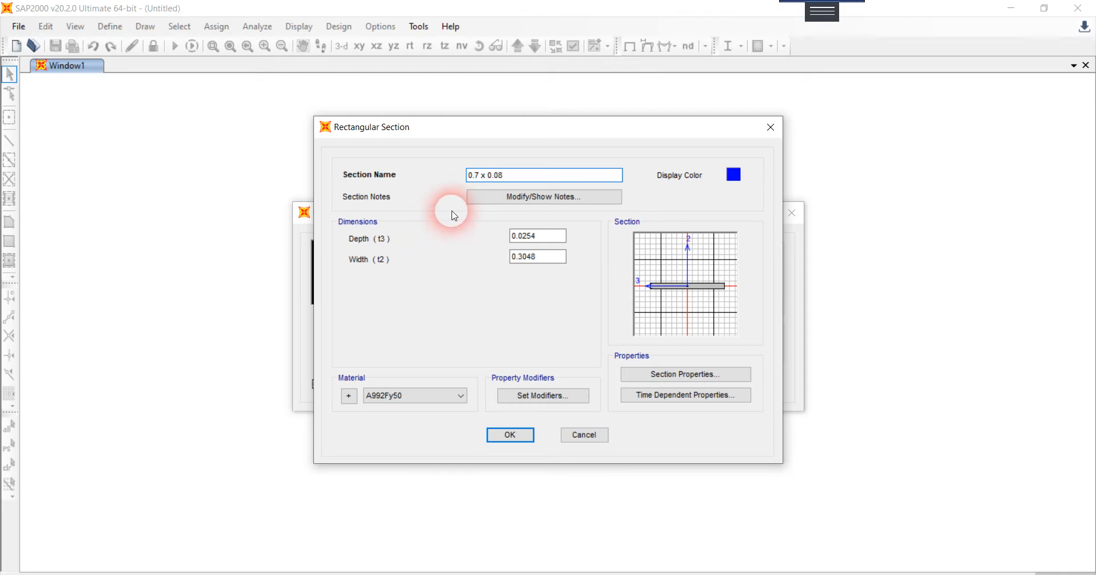
pyautogui.click(526, 236)
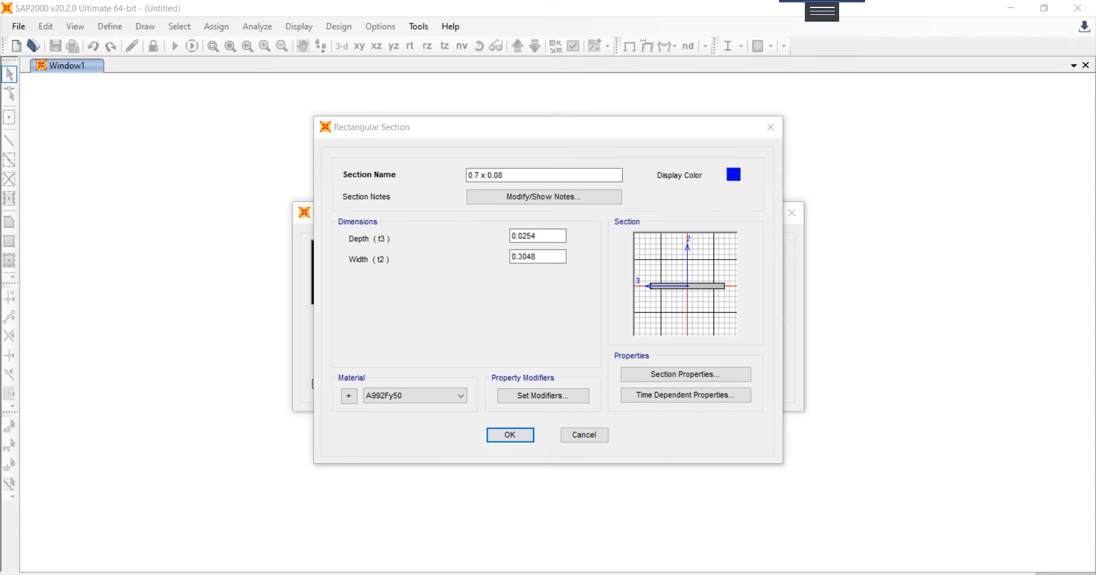
pyautogui.doubleClick(550, 236)
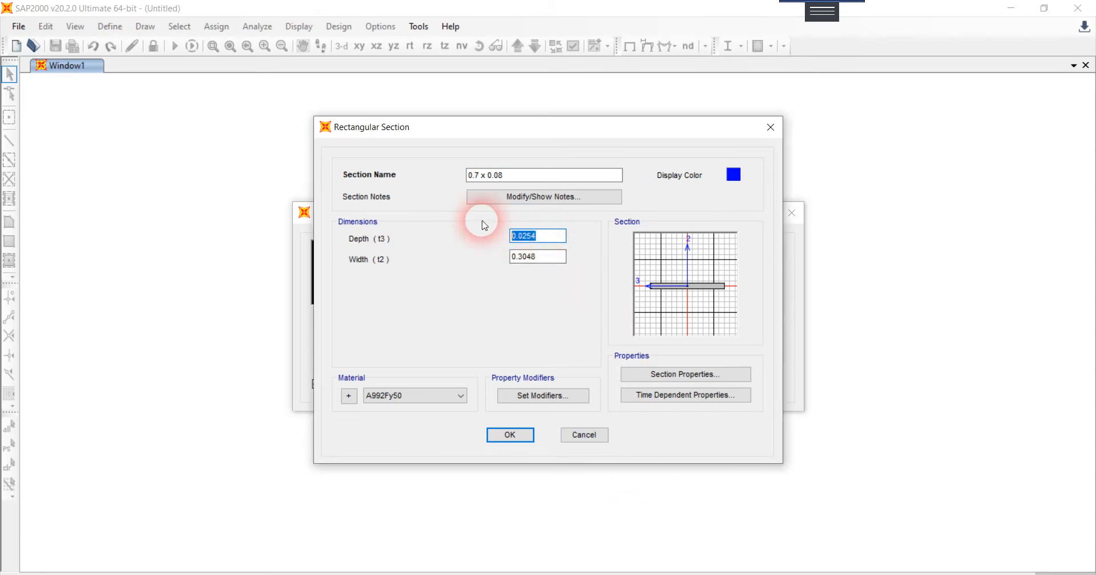
pyautogui.write('0')
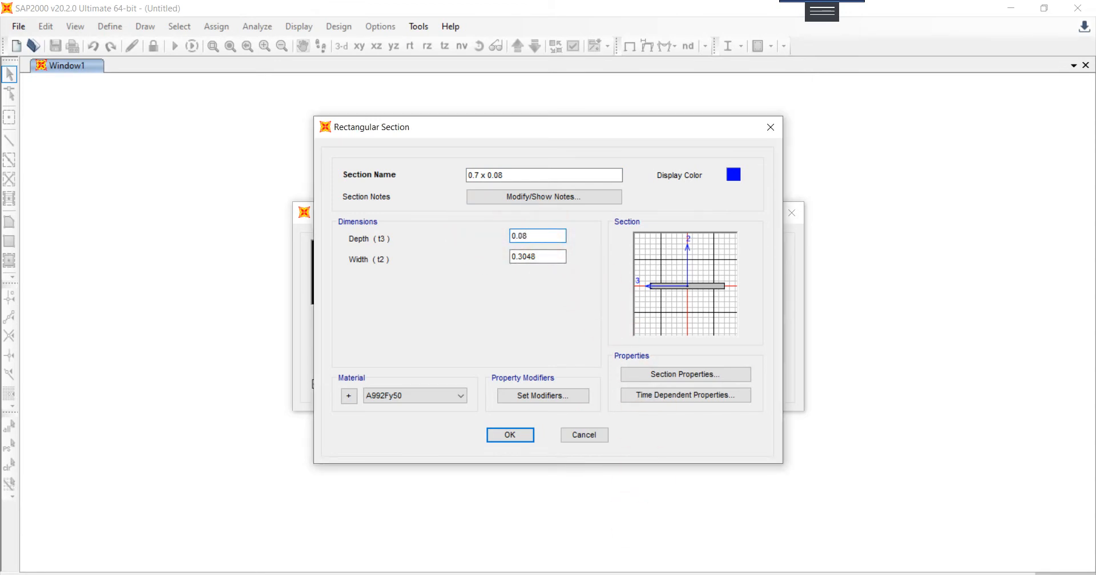
pyautogui.moveTo(564, 256); pyautogui.dragTo(467, 260)
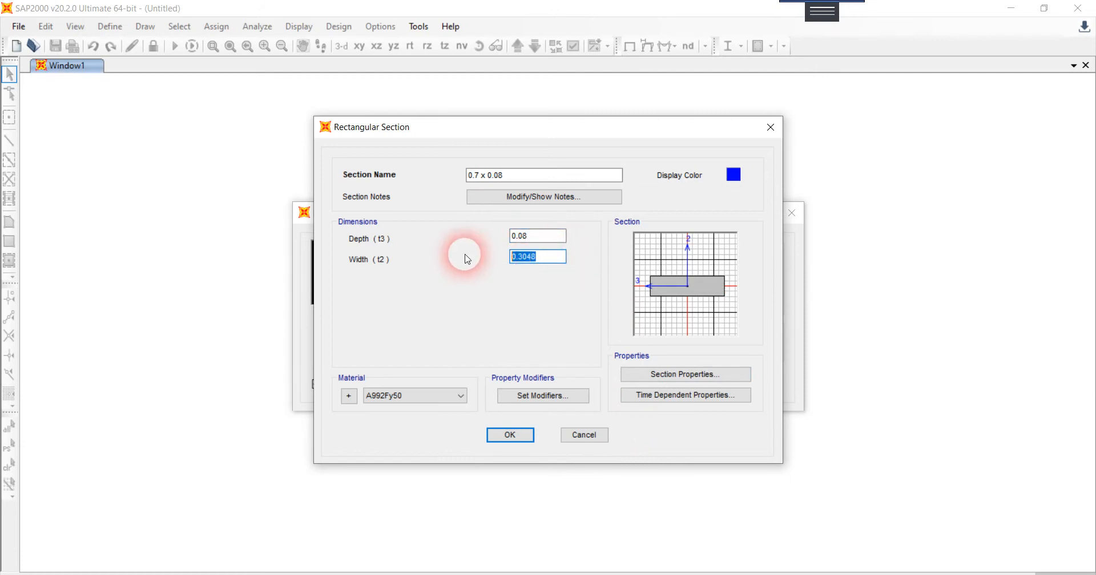
pyautogui.write('0.7')
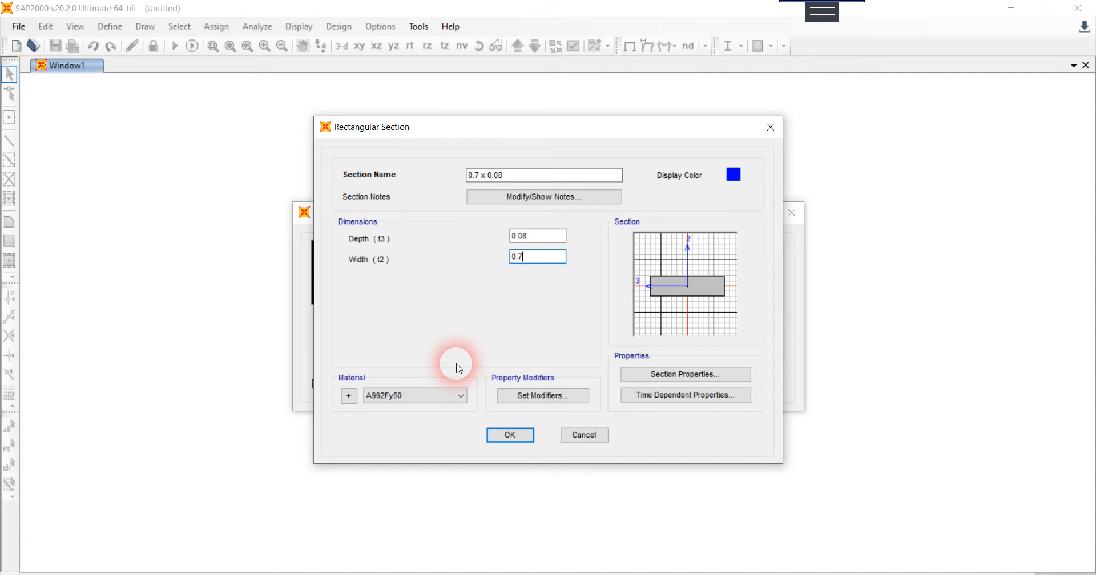
# Step: Accept the new section and create the single-span beam with it
pyautogui.click(505, 434)
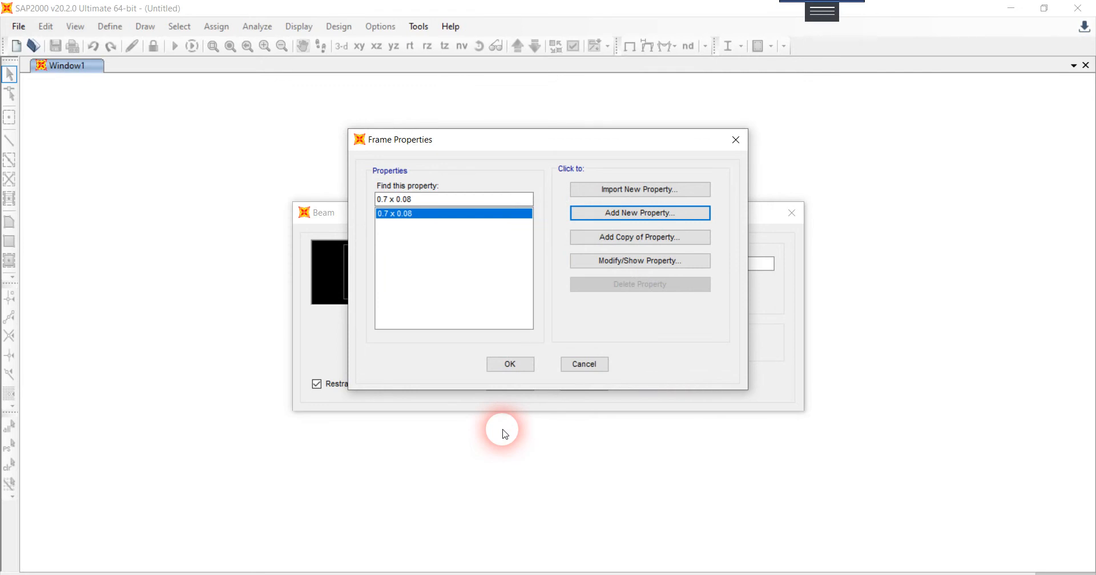
pyautogui.click(511, 367)
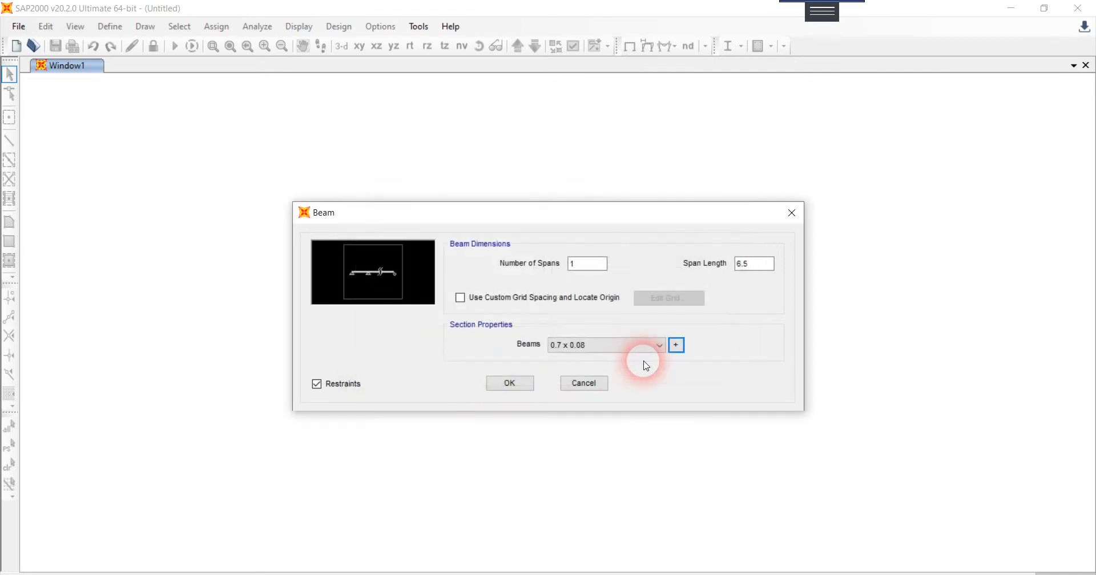
pyautogui.click(522, 384)
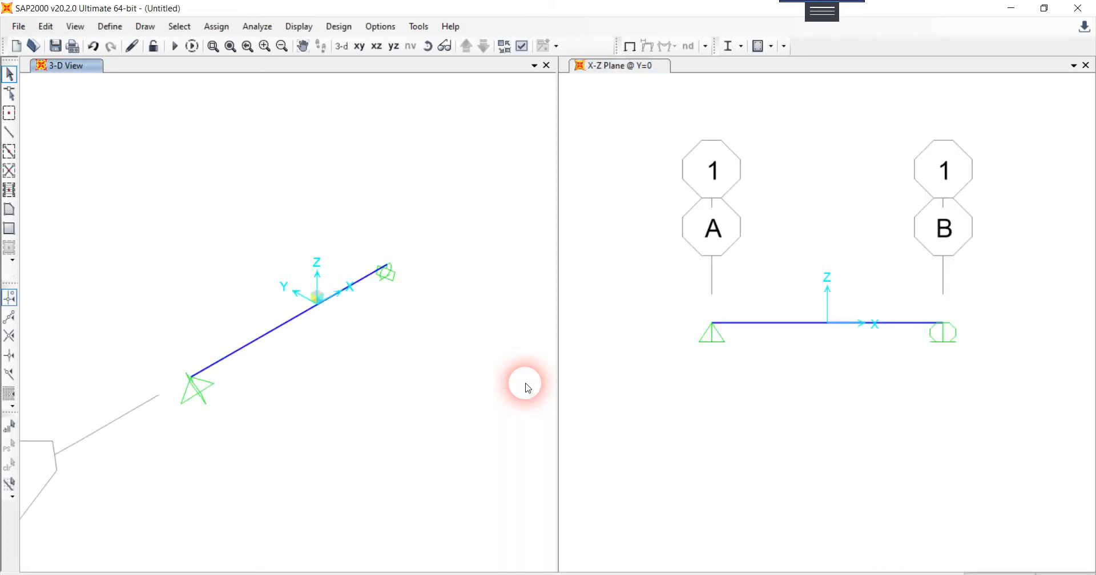
# Step: Remove all joint restraints from the beam's end at grid line B to leave it free
pyautogui.click(815, 323)
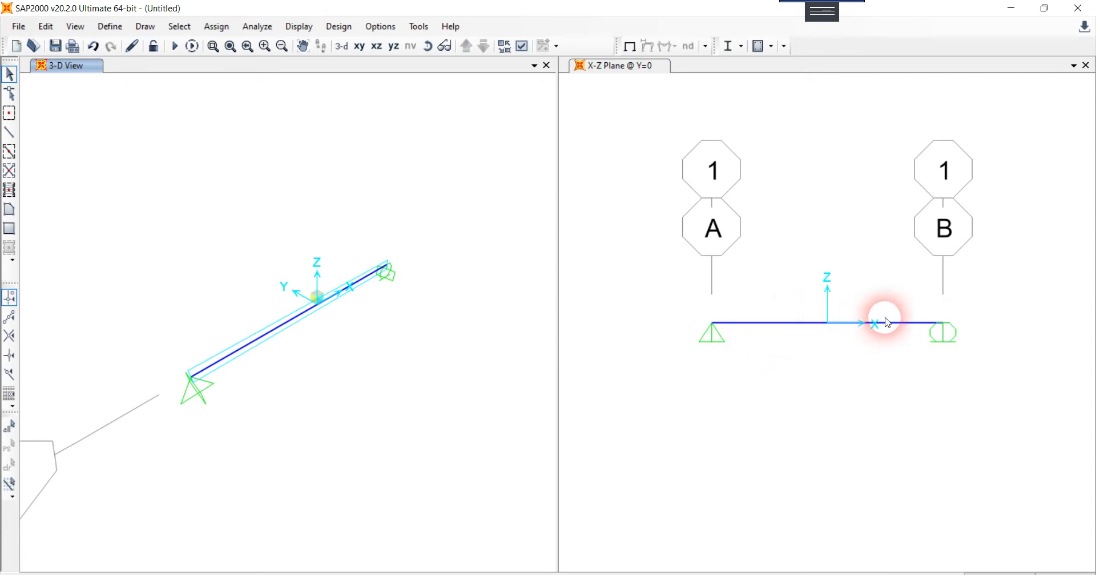
pyautogui.click(943, 325)
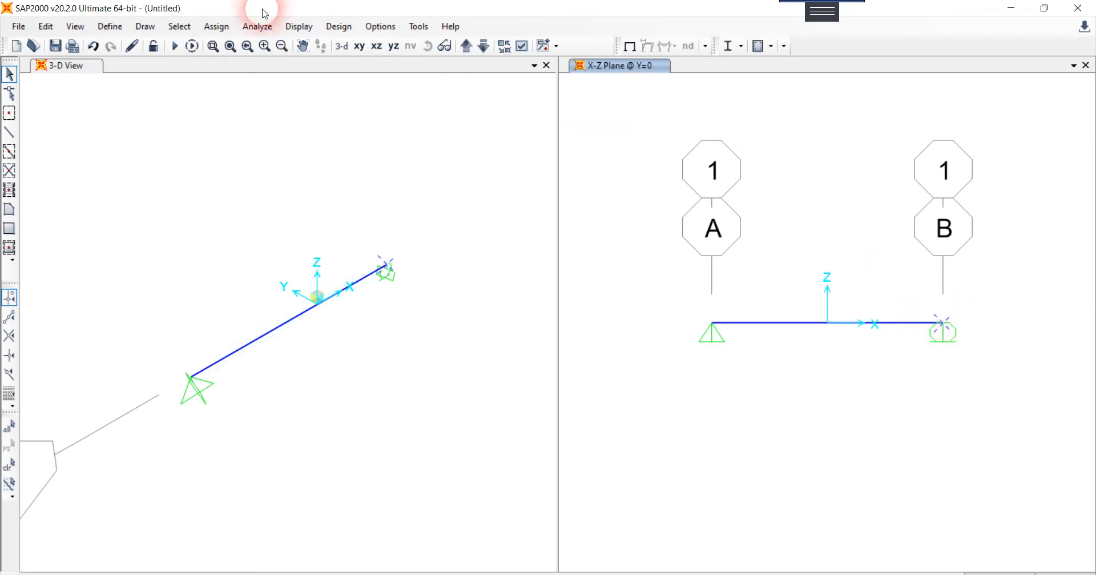
pyautogui.click(216, 27)
pyautogui.moveTo(238, 45)
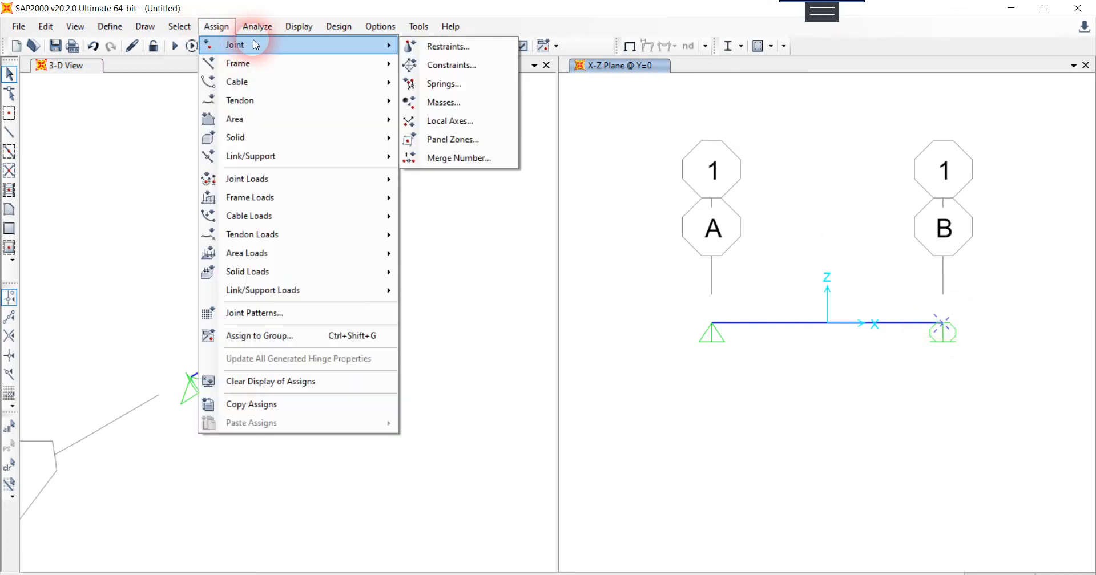
pyautogui.click(447, 46)
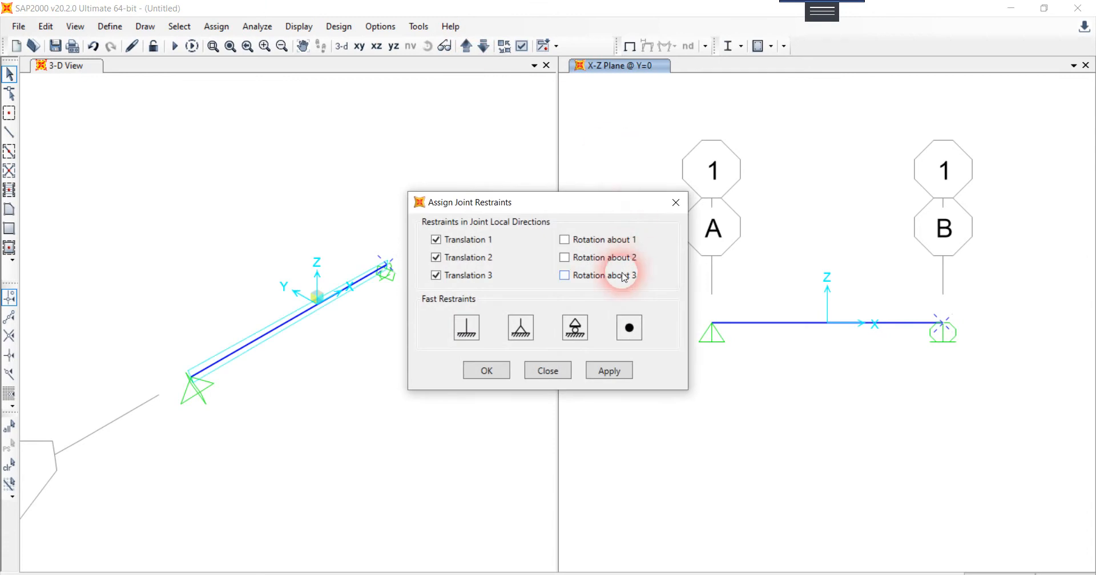
pyautogui.click(628, 373)
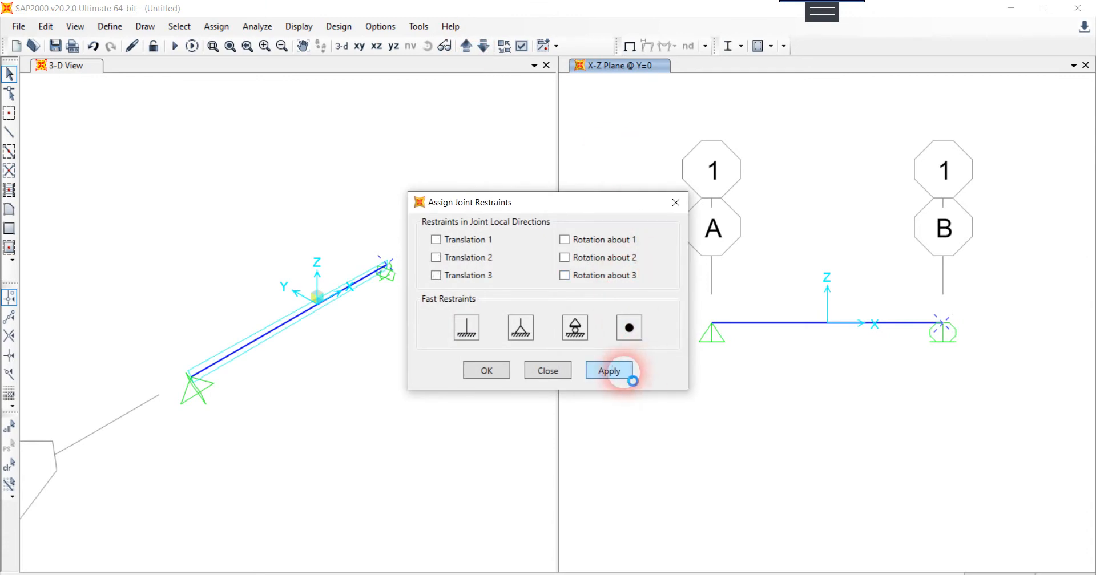
# Step: Assign a fixed support, restraining all translations and rotations, to the beam's joint at grid line A
pyautogui.click(711, 323)
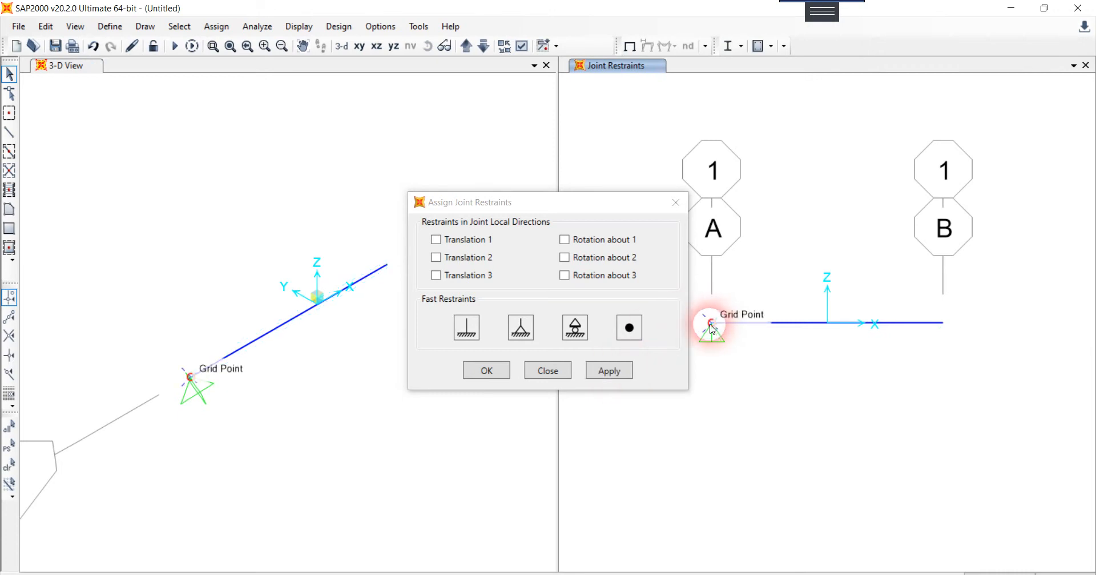
pyautogui.click(469, 331)
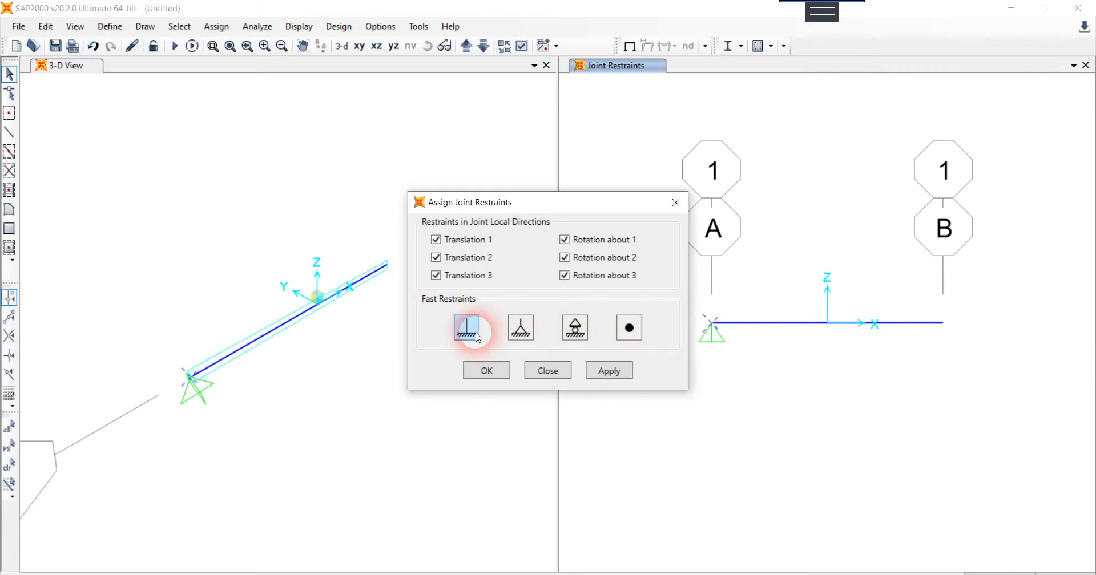
pyautogui.click(480, 366)
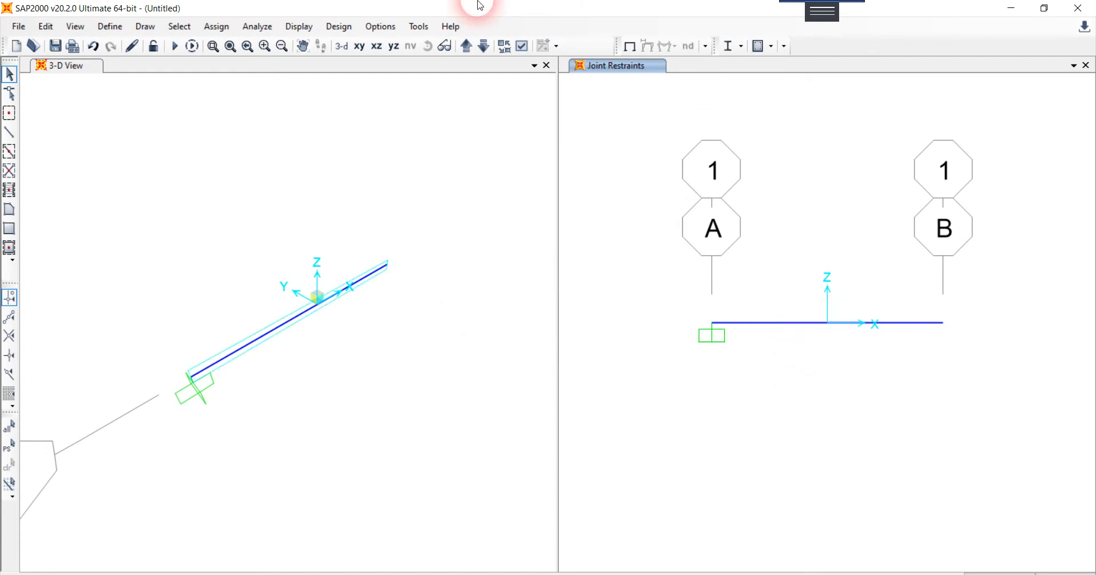
# Step: Switch the X-Z plane window's display to the Extrude view type
pyautogui.click(80, 26)
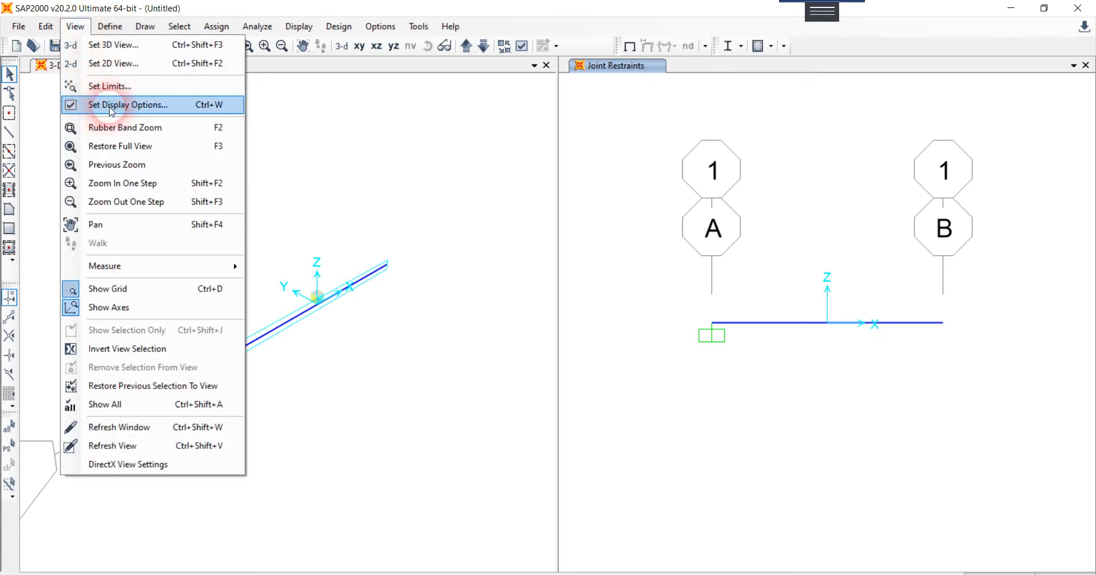
pyautogui.click(161, 111)
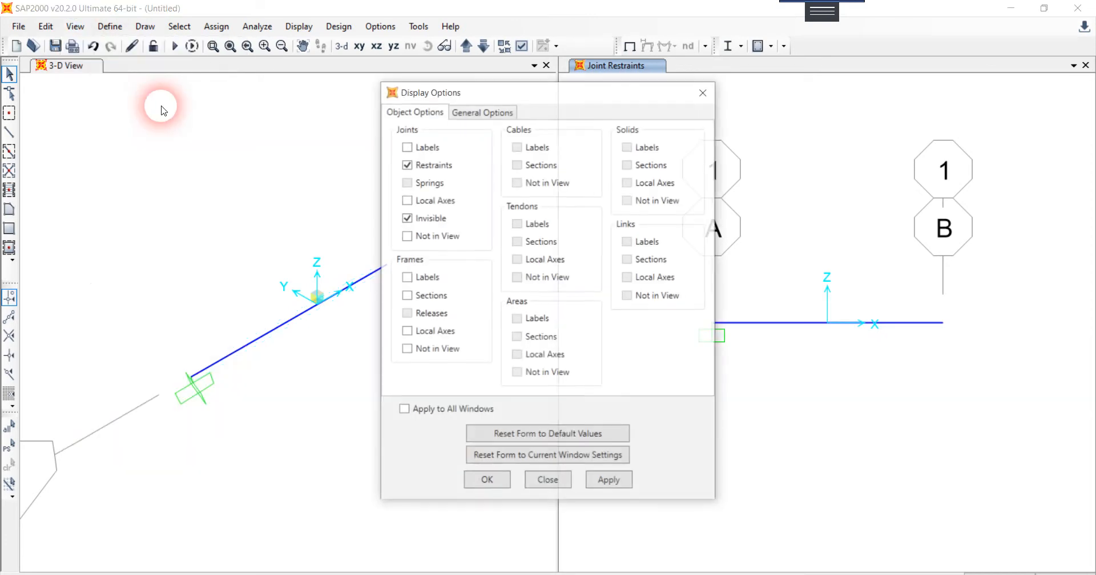
pyautogui.click(476, 113)
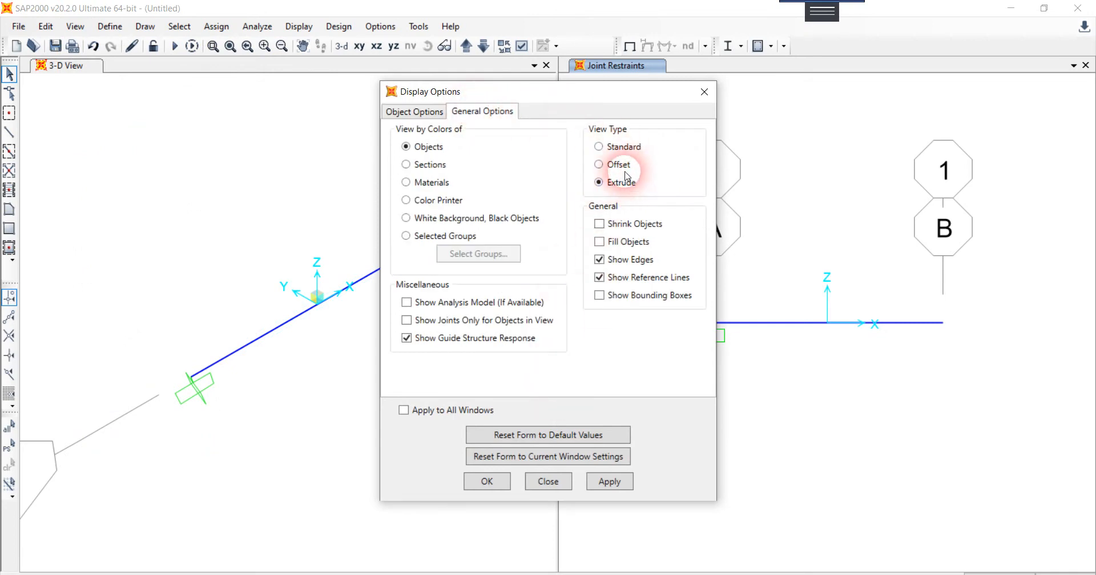
pyautogui.click(624, 485)
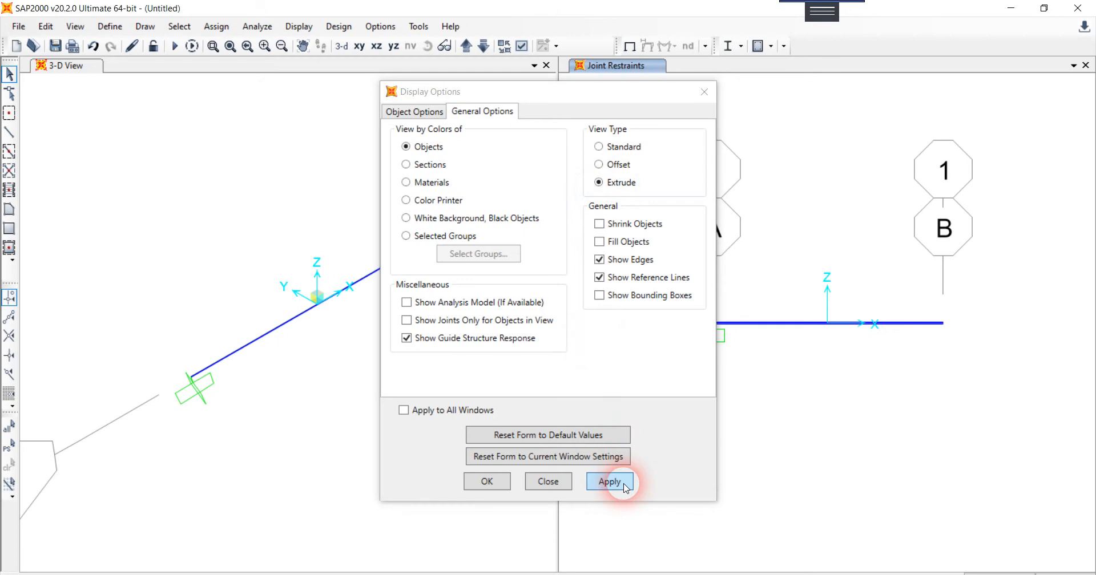
pyautogui.click(488, 482)
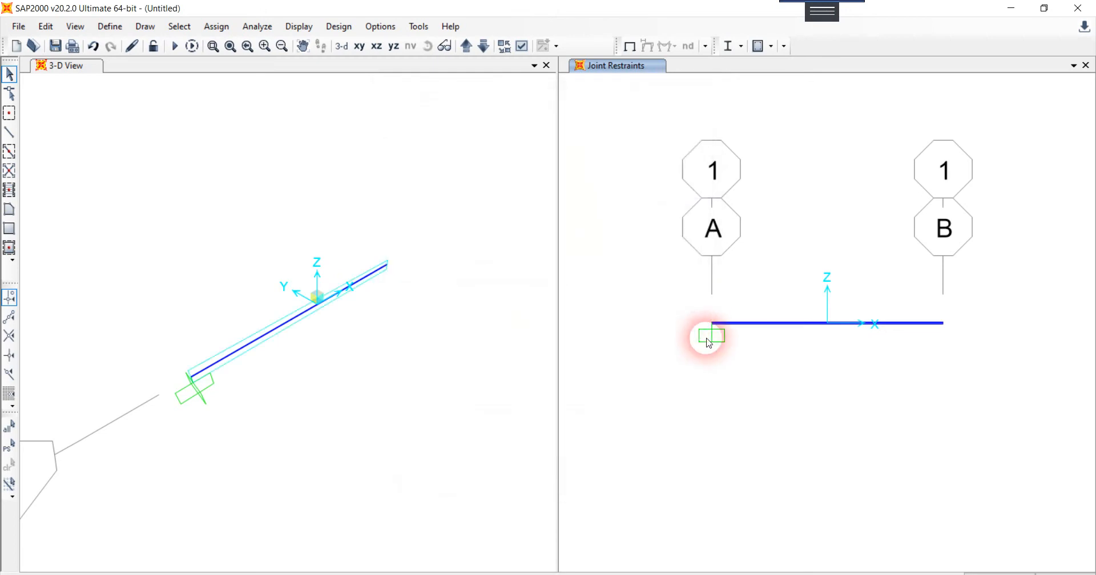
# Step: Close the separate 3-D View window and show the extruded beam in 3D in the remaining window
pyautogui.scroll(5, 290, 313)
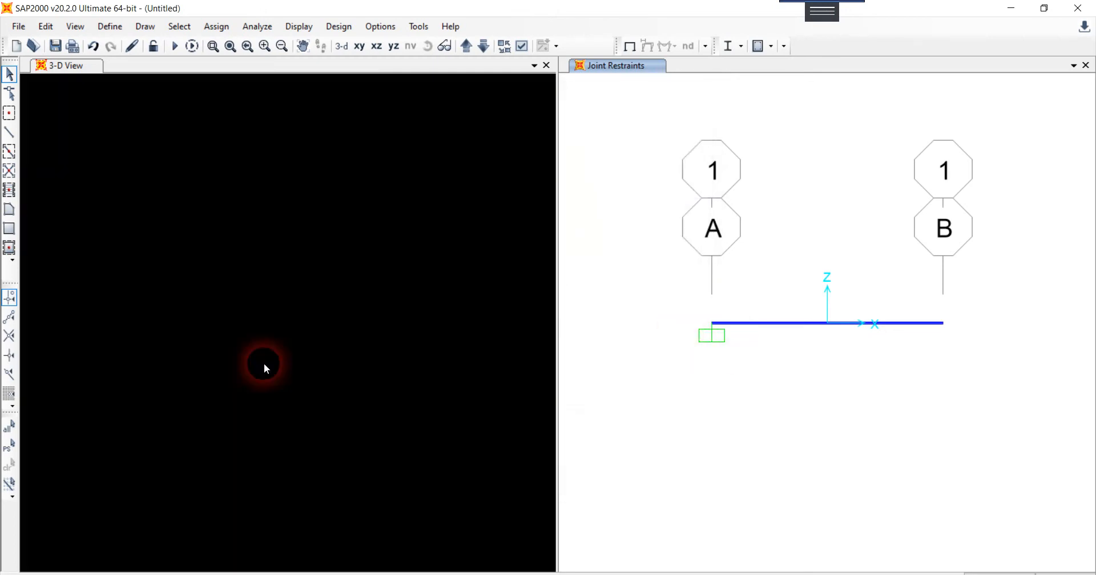
pyautogui.click(547, 66)
pyautogui.moveTo(440, 345); pyautogui.dragTo(449, 393)
pyautogui.click(341, 45)
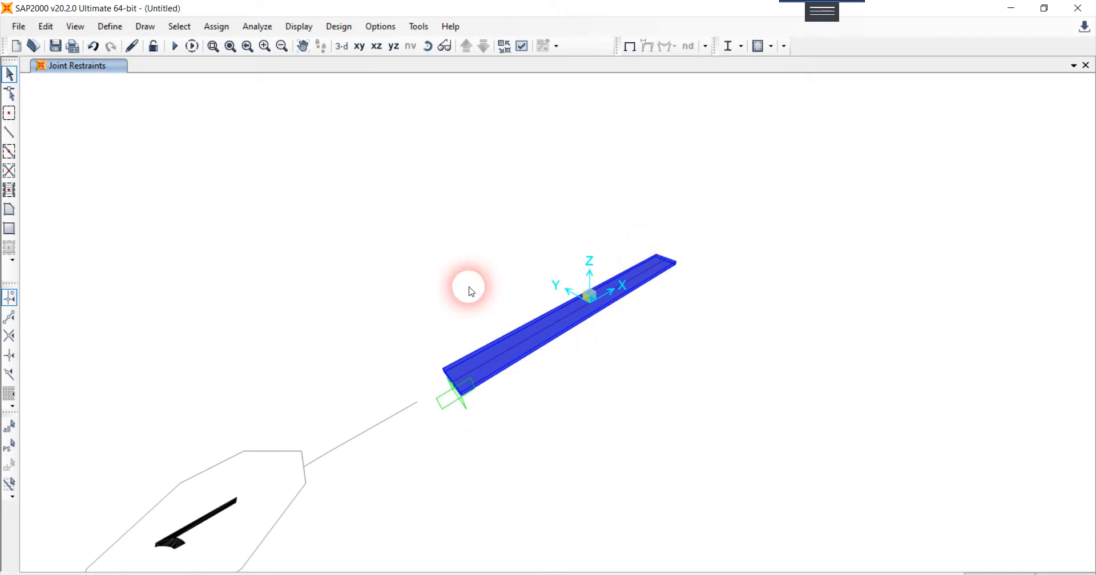
# Step: Return to the X-Z plane view and set its view type to Standard so the beam displays as a line
pyautogui.click(376, 46)
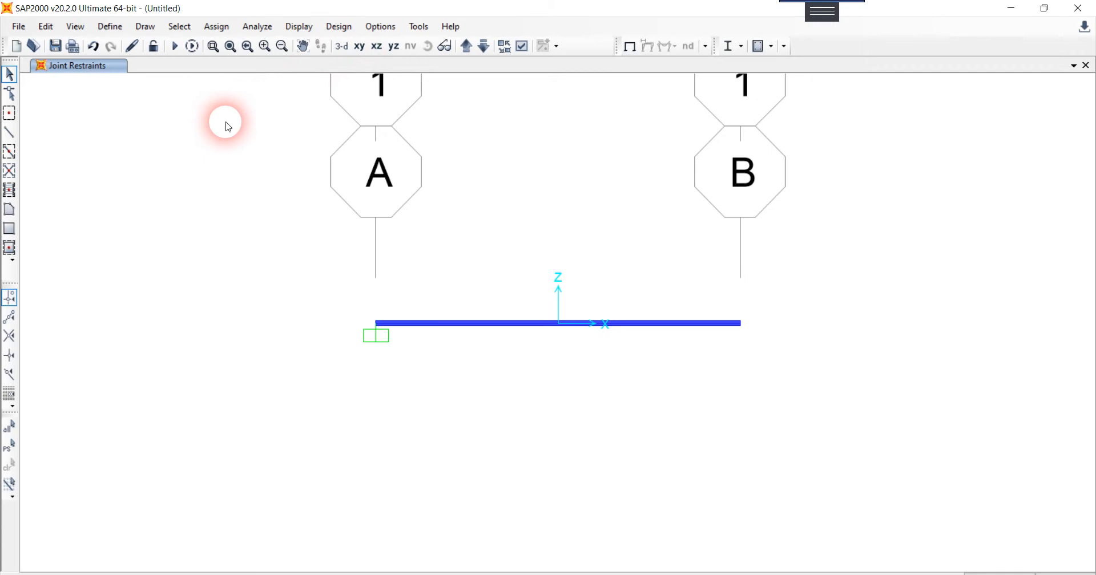
pyautogui.click(521, 47)
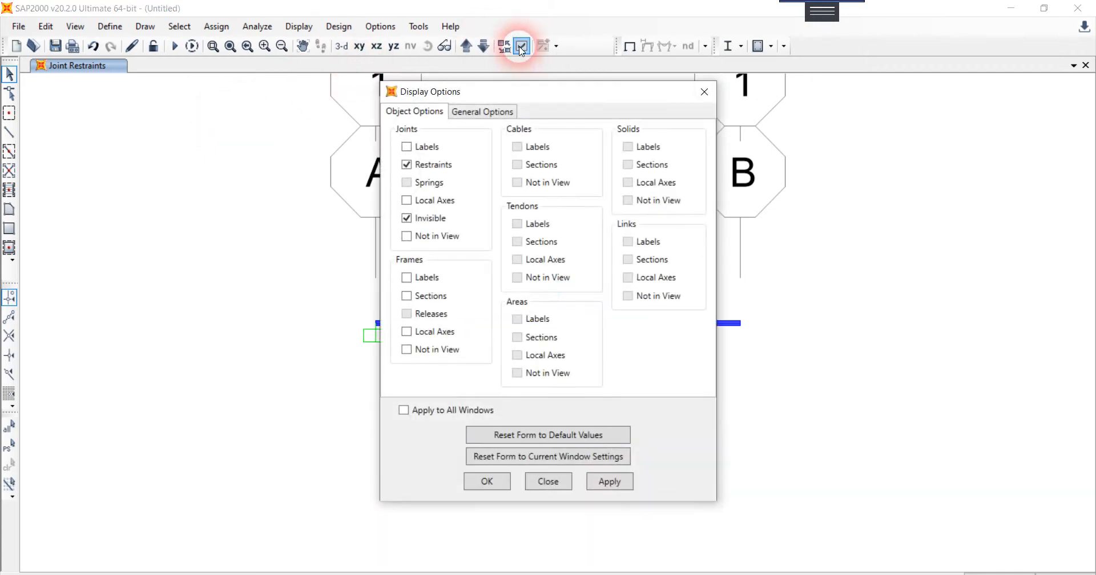
pyautogui.click(482, 112)
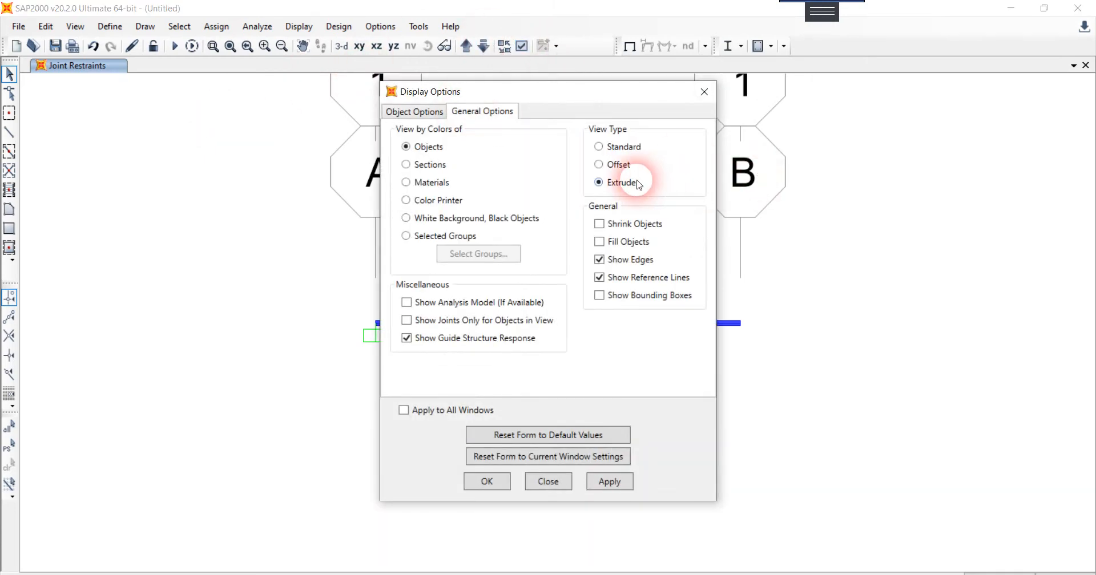
pyautogui.click(600, 149)
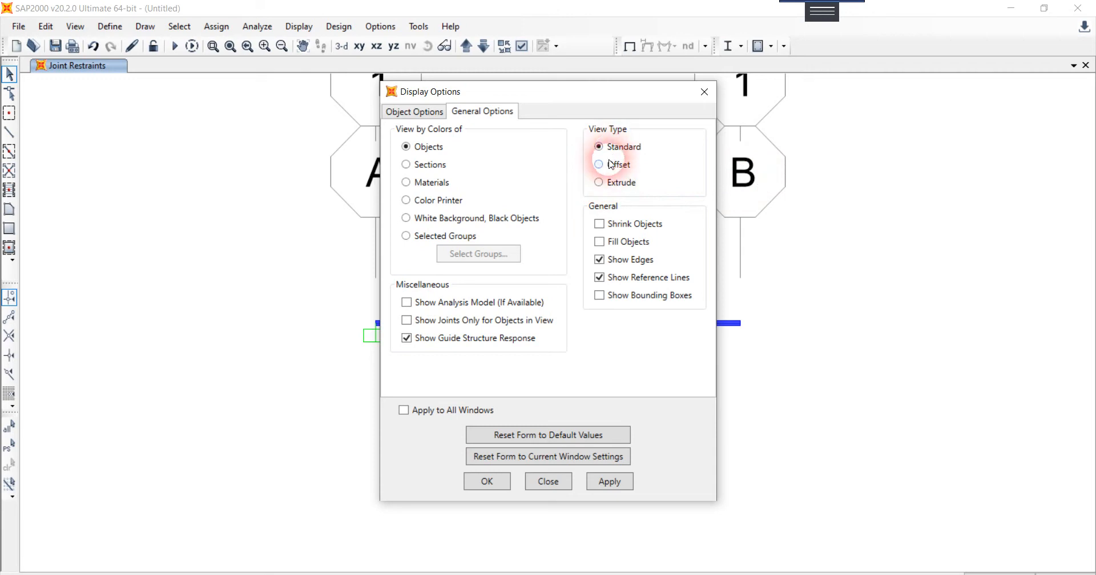
pyautogui.click(609, 482)
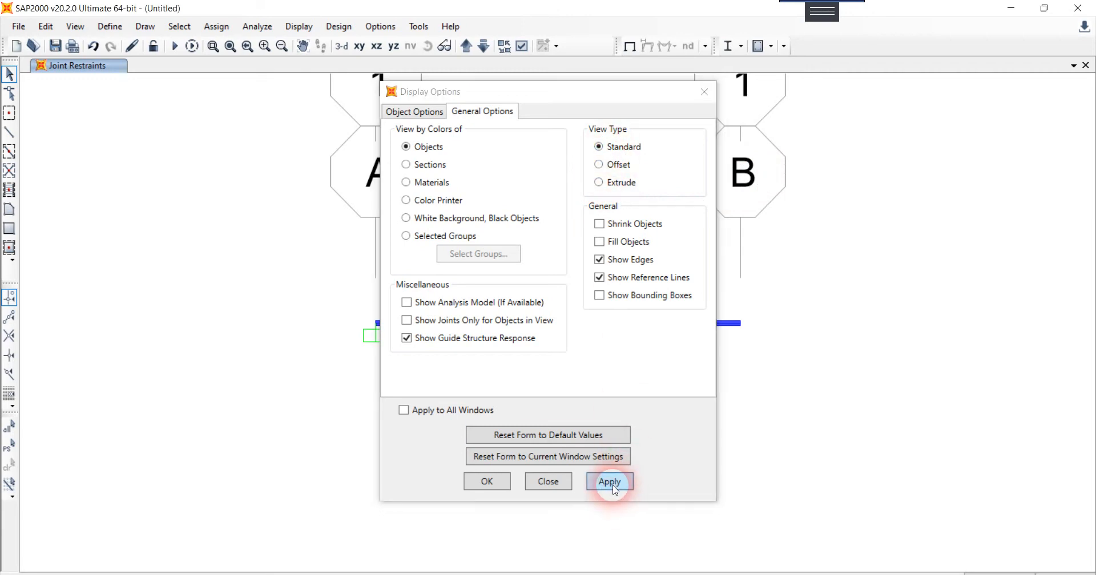
pyautogui.click(503, 488)
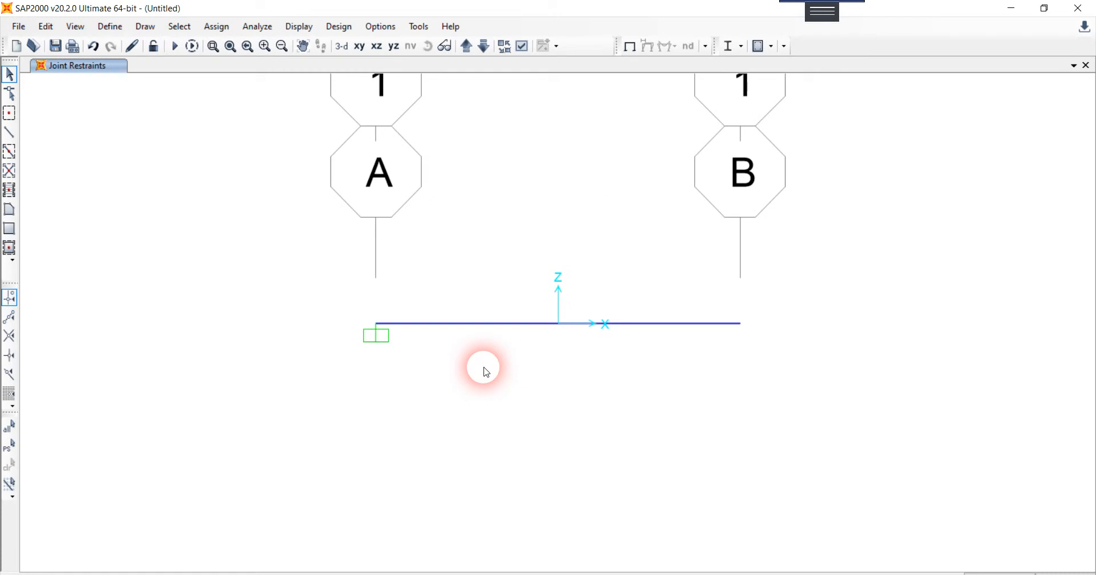
# Step: Add a new material with region United States and material type Other
pyautogui.click(110, 26)
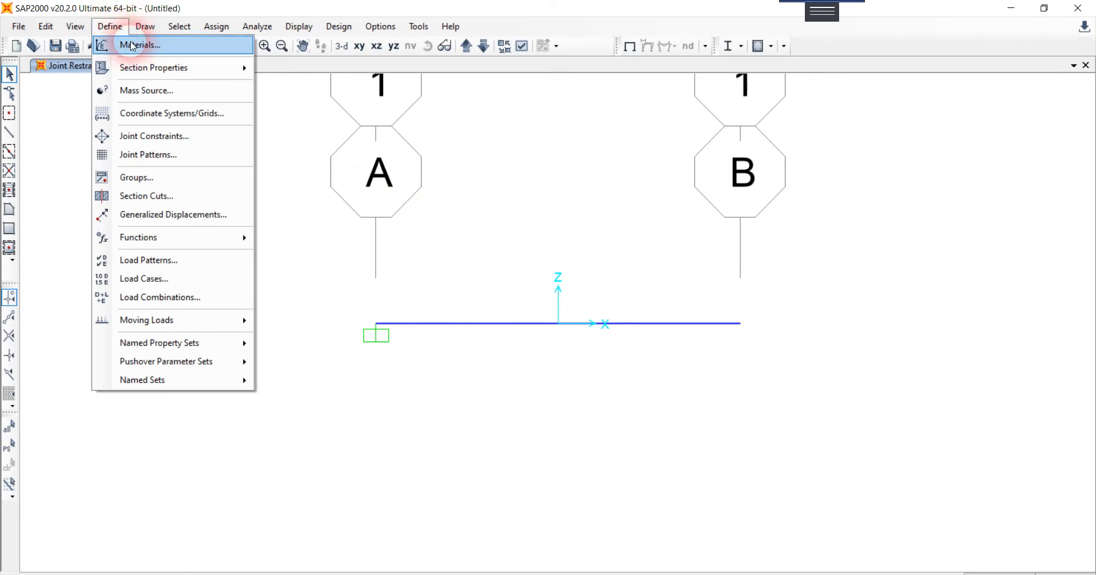
pyautogui.click(132, 46)
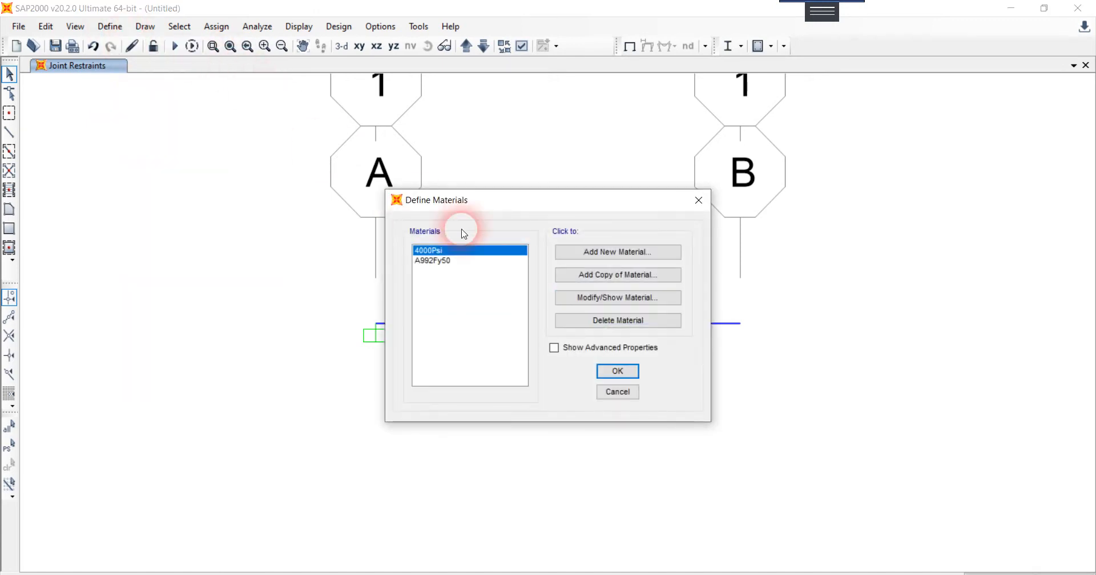
pyautogui.click(612, 252)
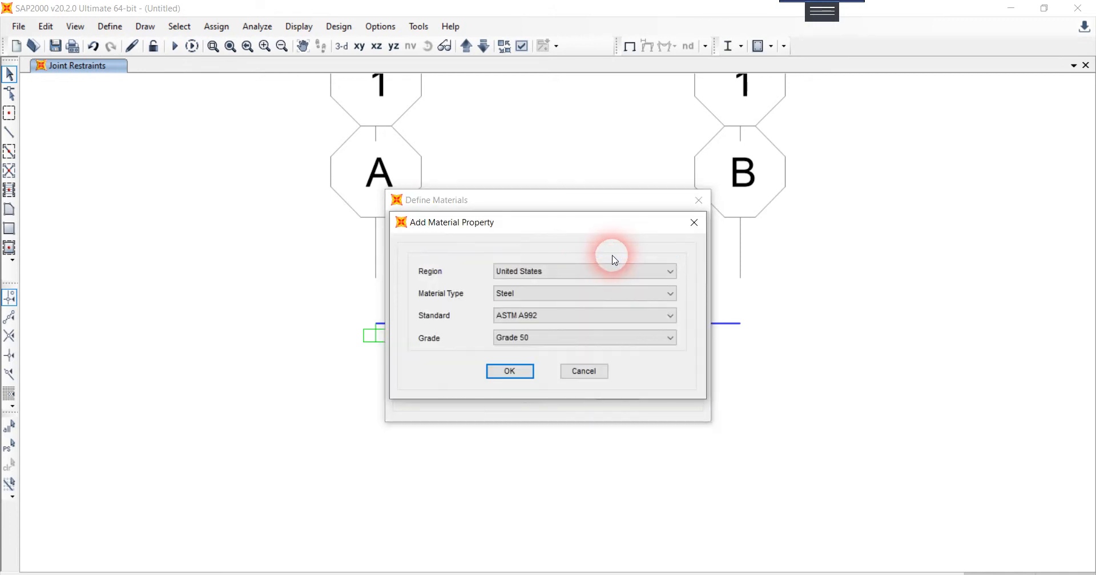
pyautogui.click(587, 294)
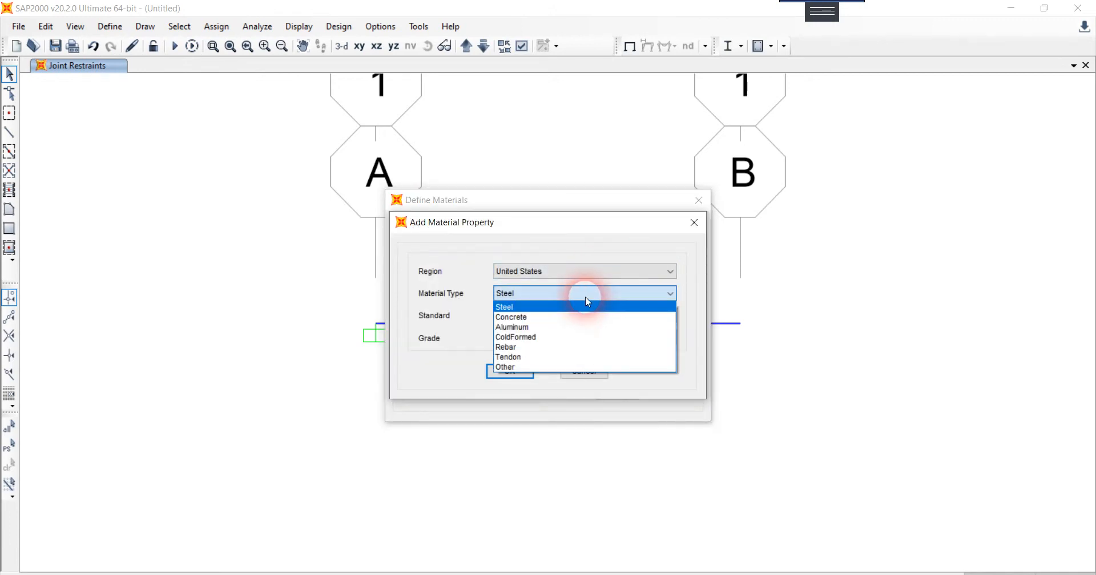
pyautogui.click(563, 368)
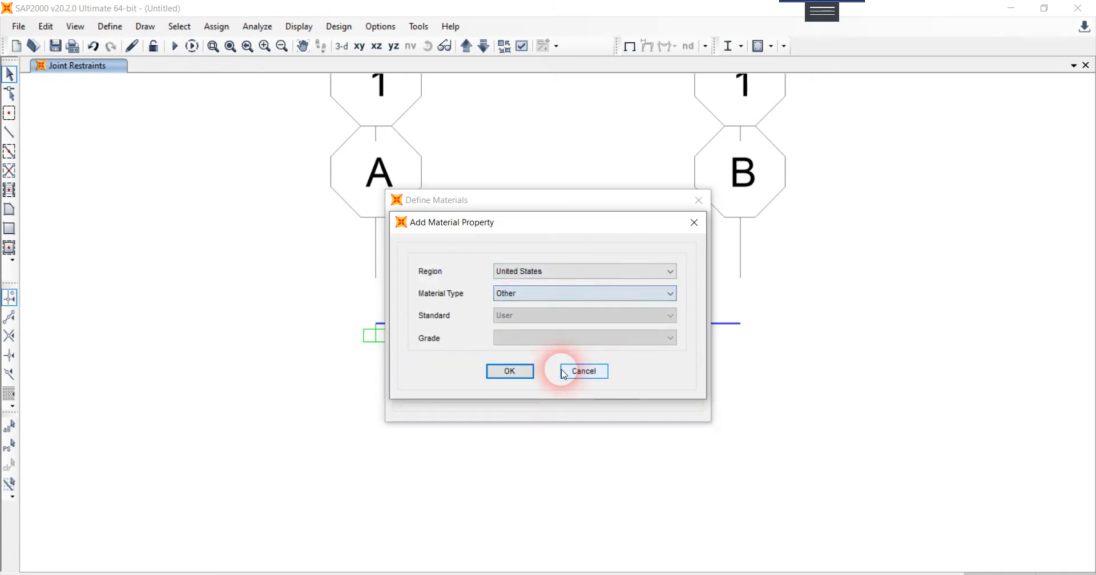
pyautogui.click(529, 374)
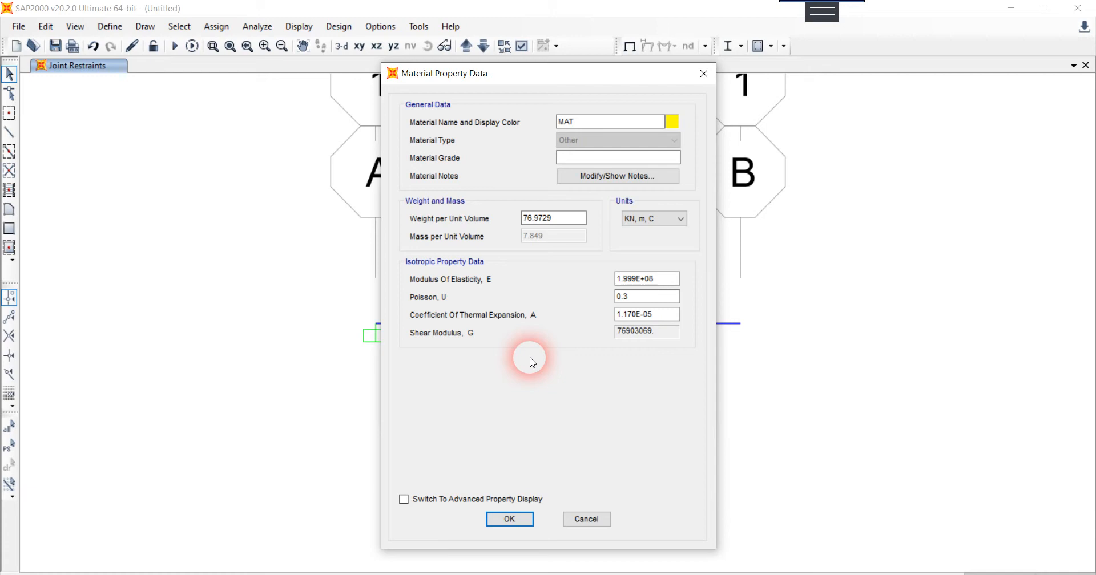
# Step: Set the new material's weight per unit volume to 5.89 in KN, m, C units
pyautogui.click(584, 226)
pyautogui.moveTo(583, 226); pyautogui.dragTo(511, 227)
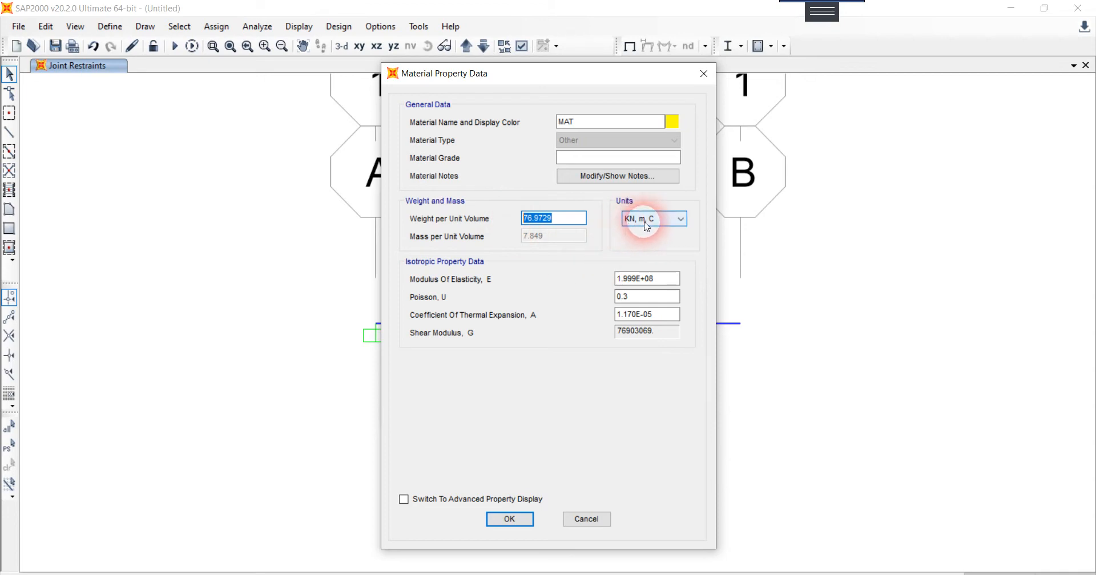
pyautogui.write('5.89')
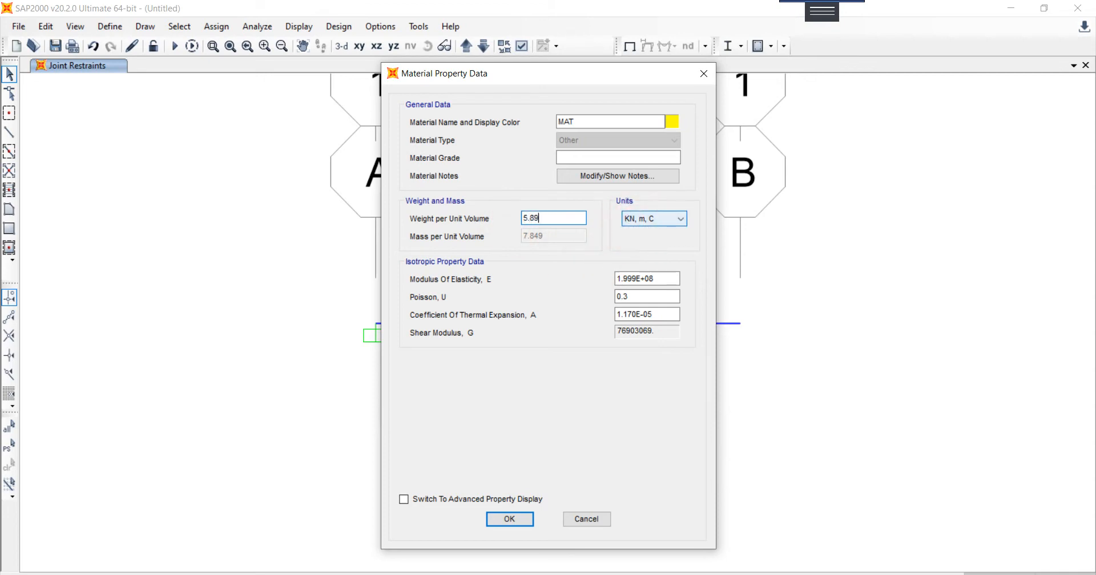
pyautogui.click(646, 225)
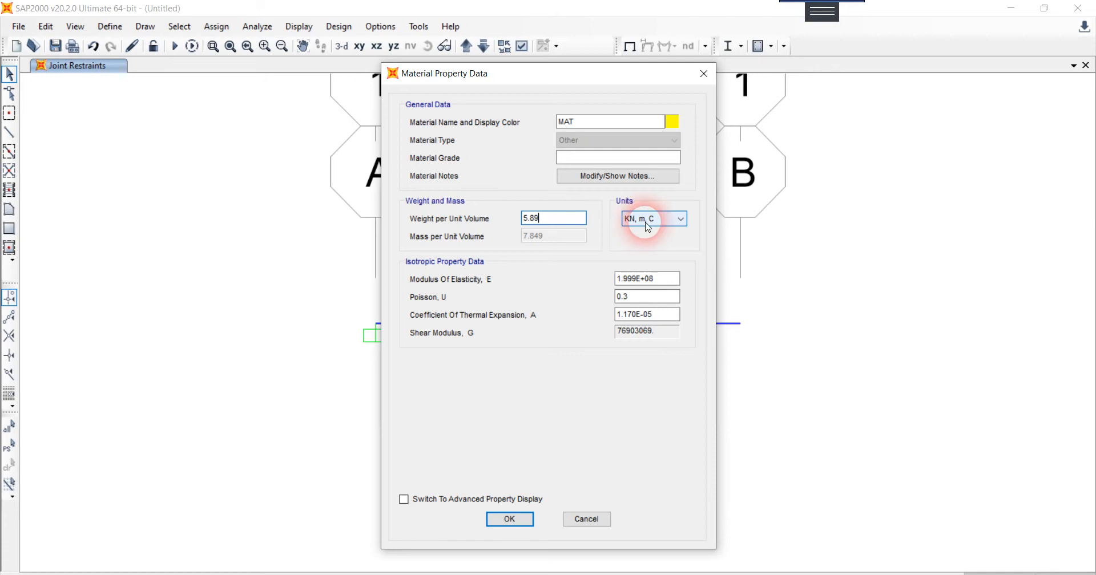
pyautogui.click(652, 295)
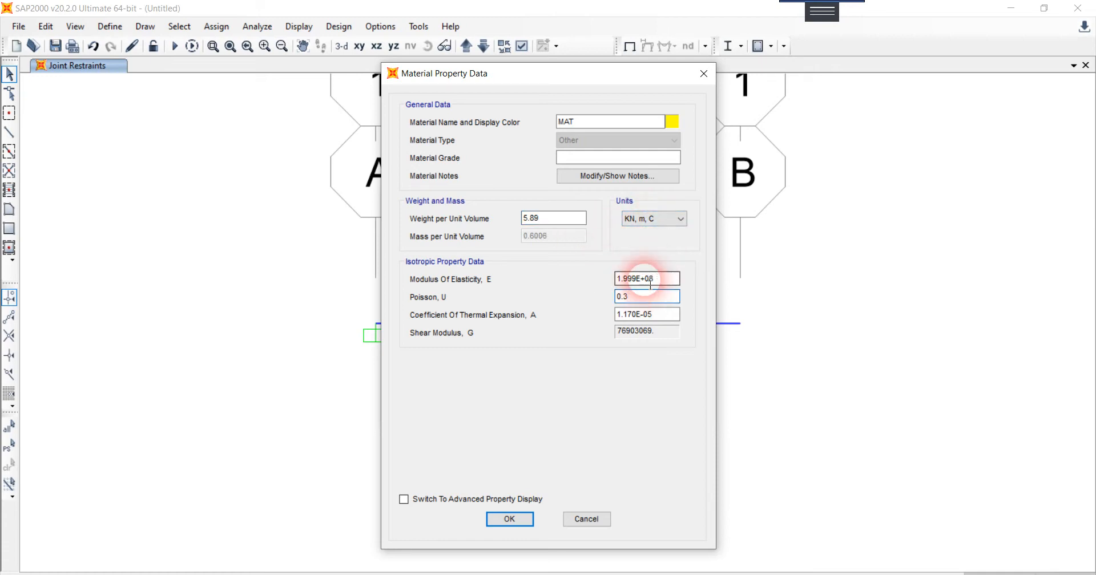
# Step: Switch the material data's units to N, mm, C and set the modulus of elasticity to 13100
pyautogui.click(616, 574)
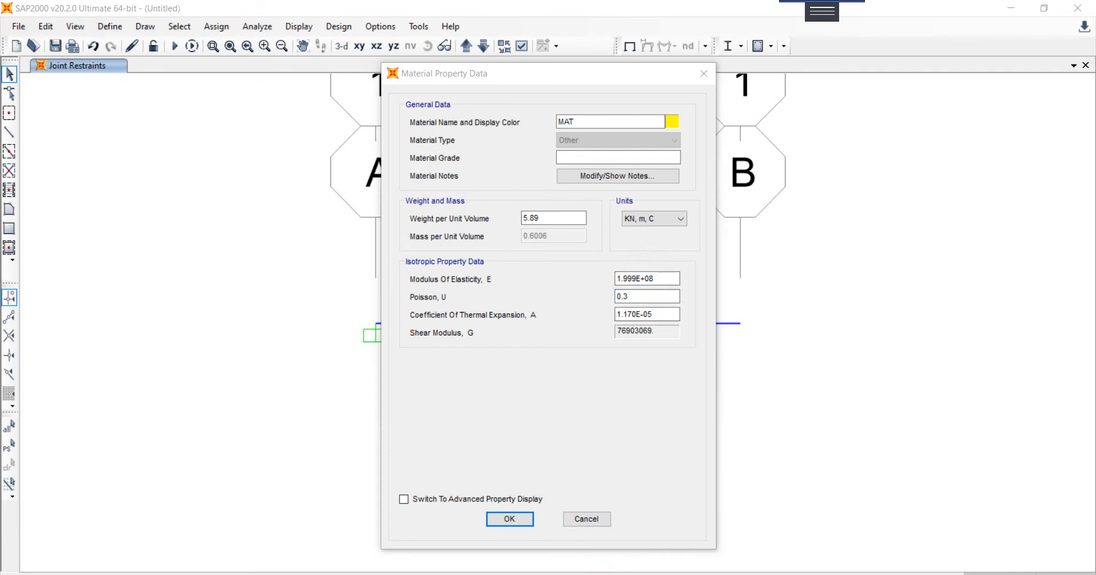
pyautogui.click(661, 284)
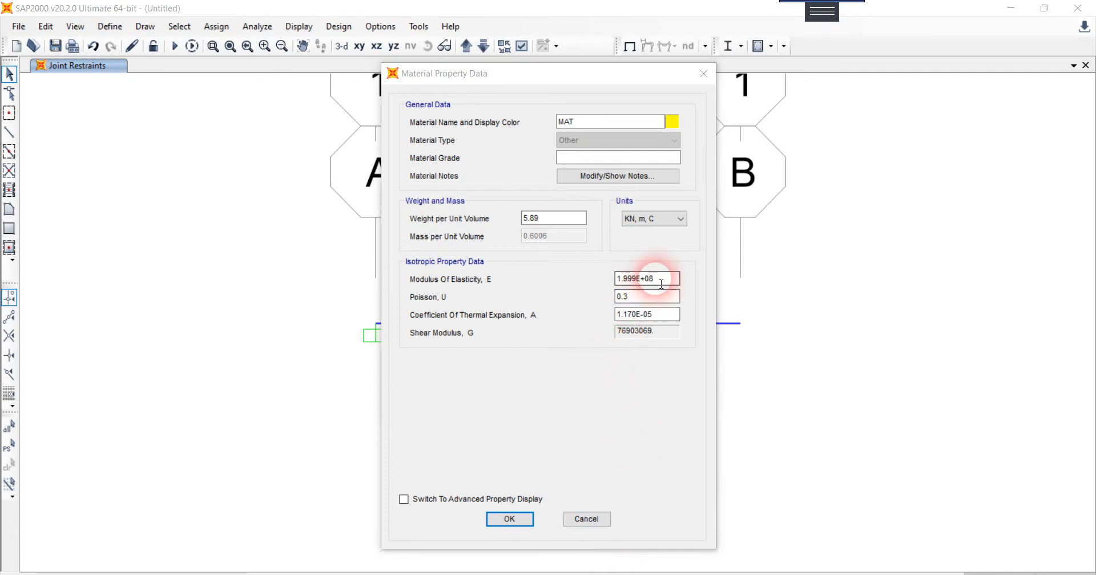
pyautogui.click(637, 220)
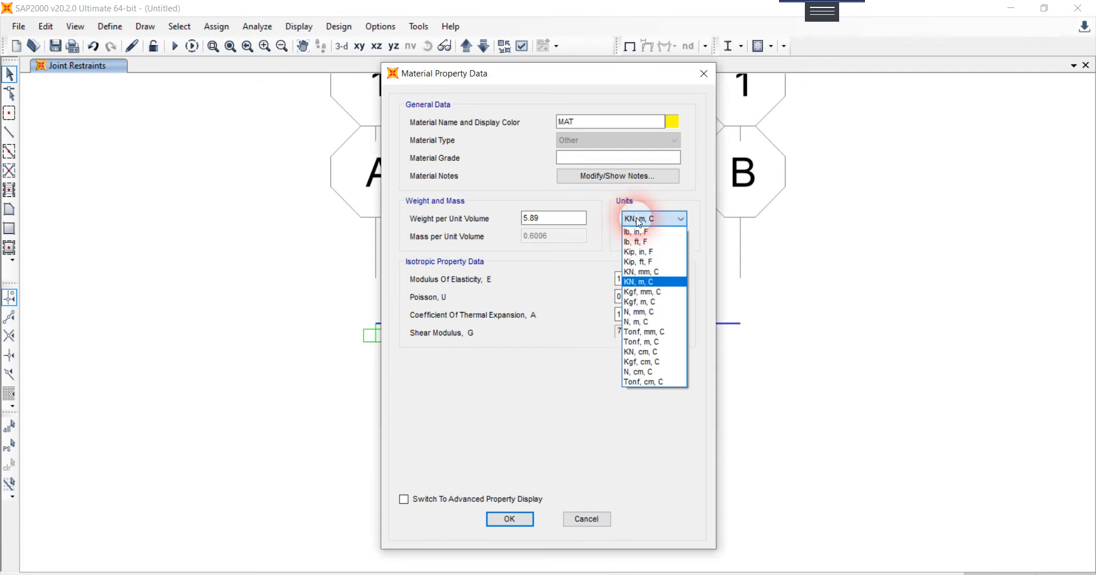
pyautogui.click(635, 312)
pyautogui.moveTo(661, 278); pyautogui.dragTo(594, 282)
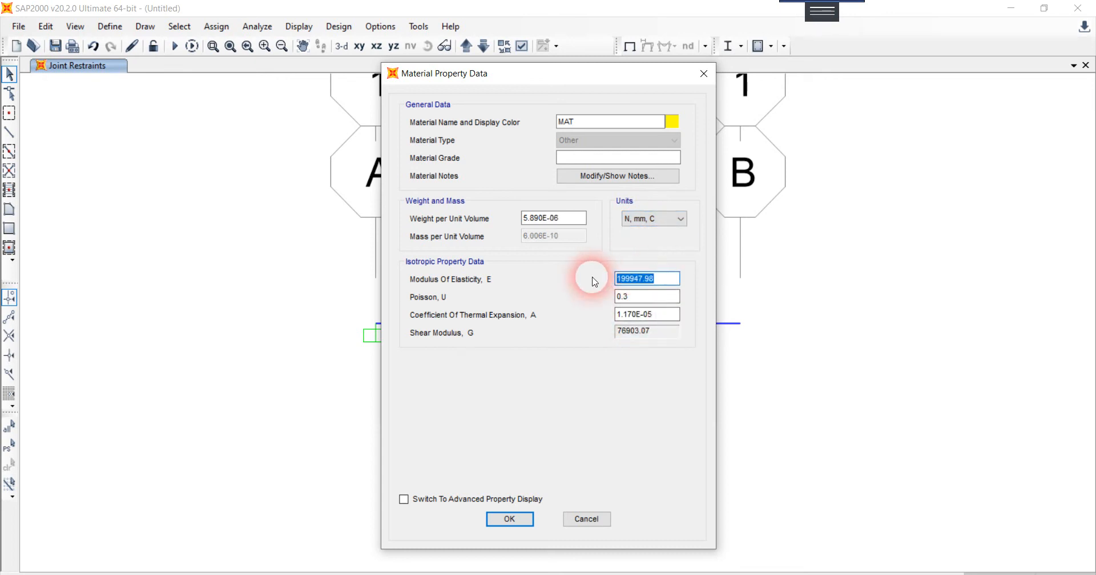
pyautogui.write('13')
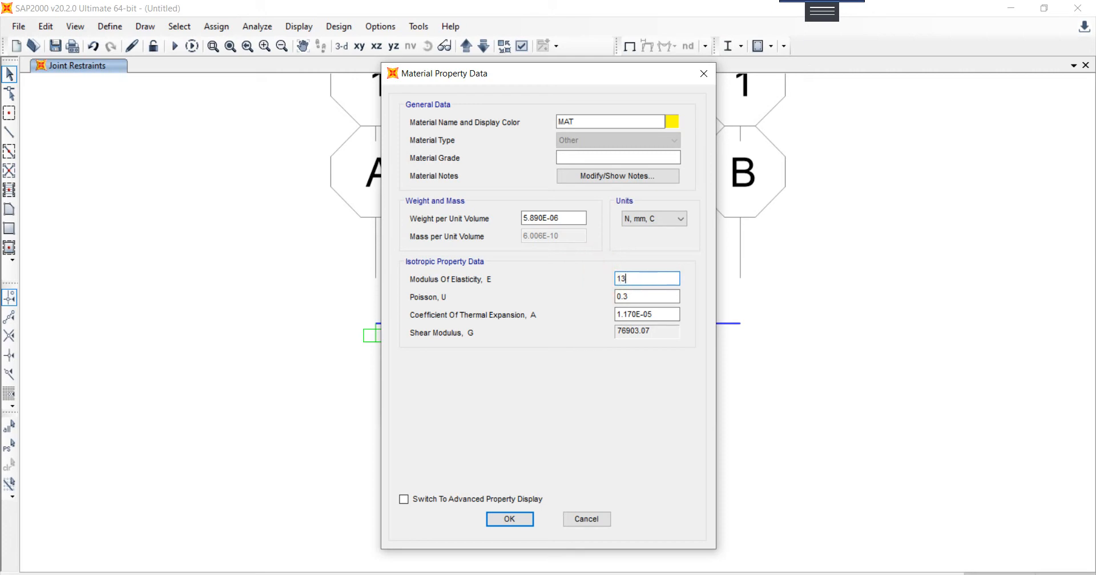
pyautogui.write('100')
pyautogui.click(654, 297)
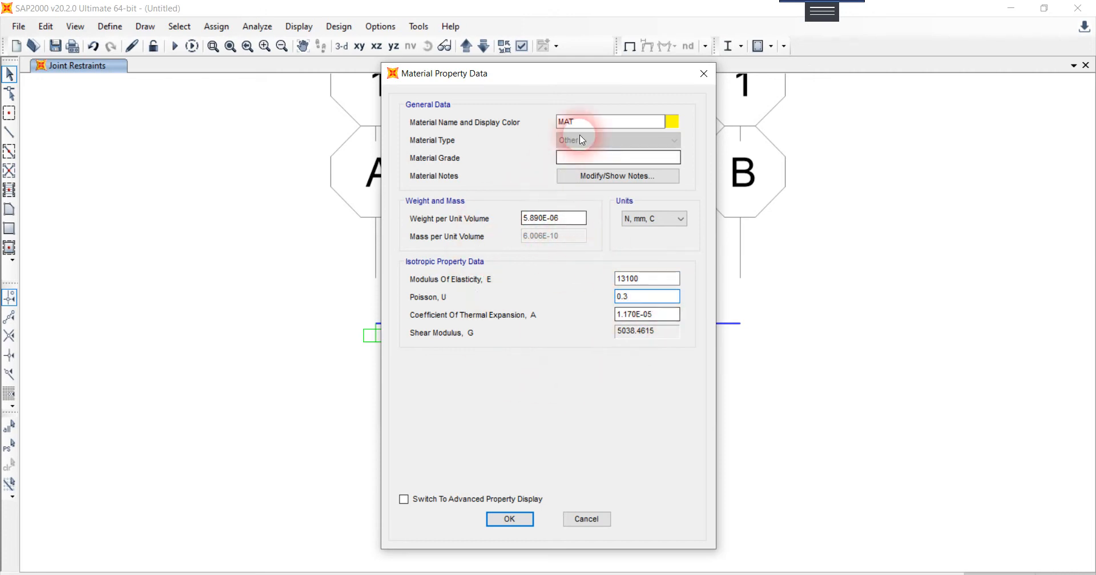
# Step: Name the new material MADERA and save the material definitions
pyautogui.moveTo(587, 122); pyautogui.dragTo(535, 128)
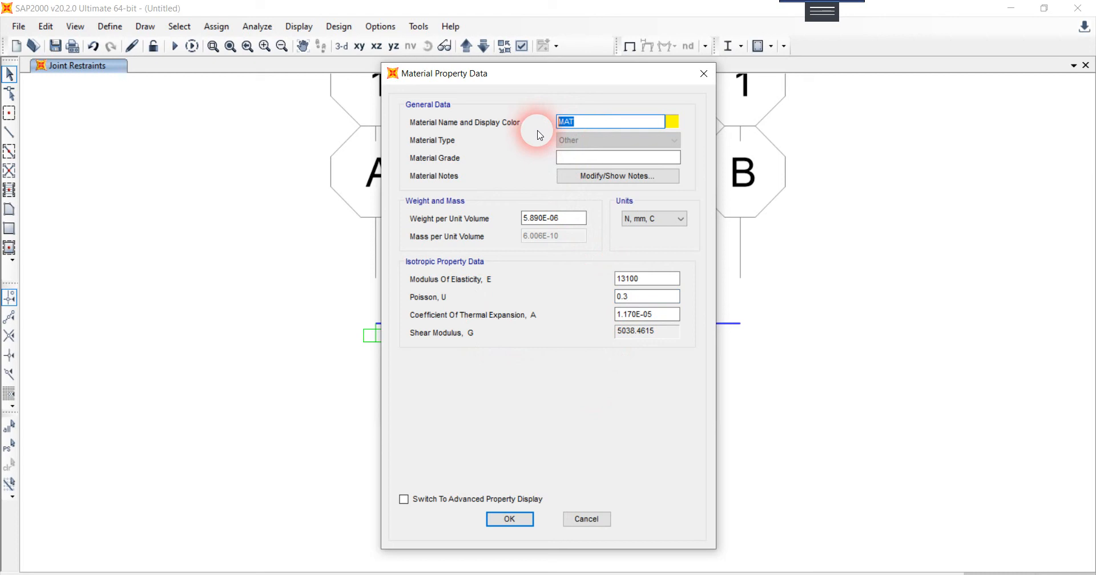
pyautogui.write('MADERA')
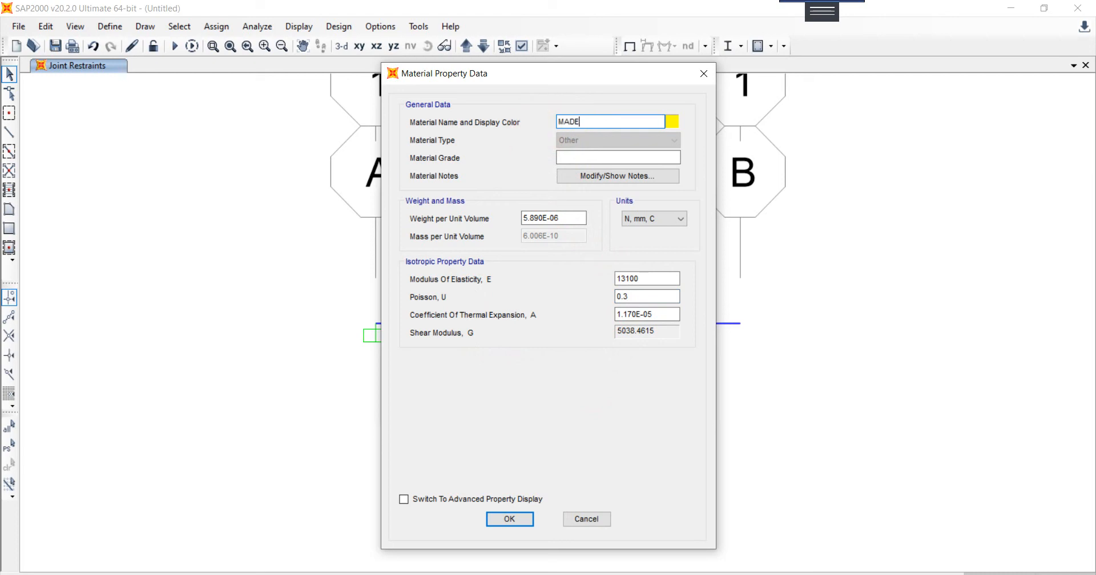
pyautogui.click(579, 137)
pyautogui.click(549, 236)
pyautogui.click(526, 520)
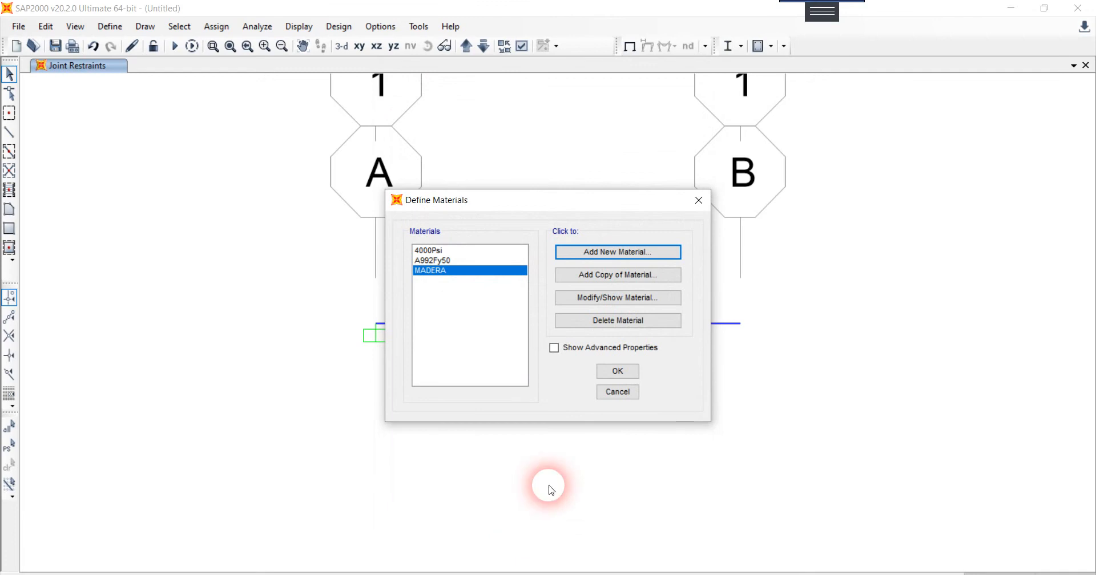
pyautogui.click(622, 372)
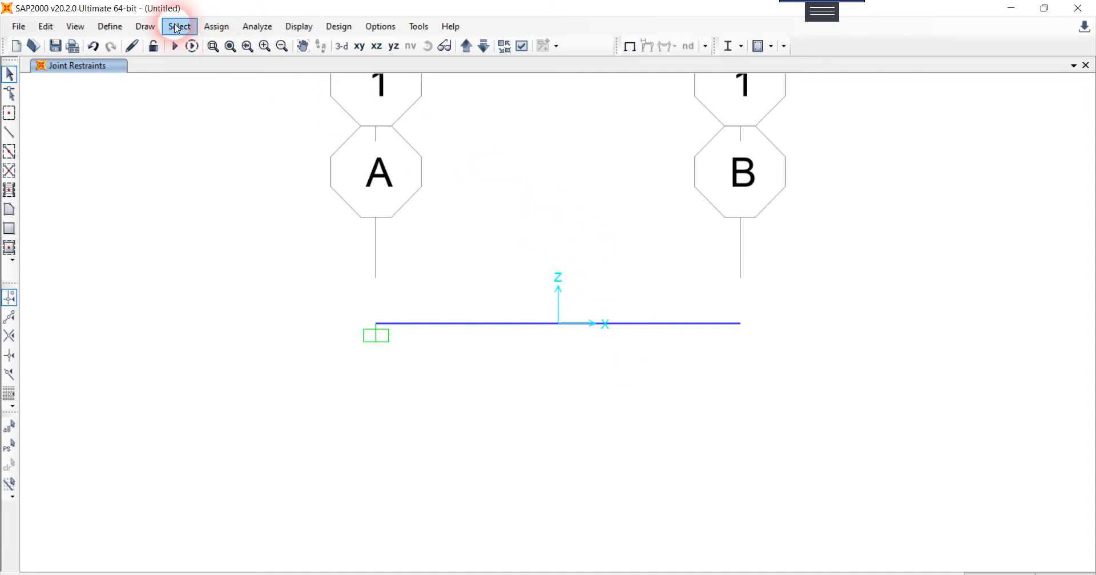
# Step: Change the material of the 0.7 x 0.08 rectangular frame section to MADERA
pyautogui.click(109, 27)
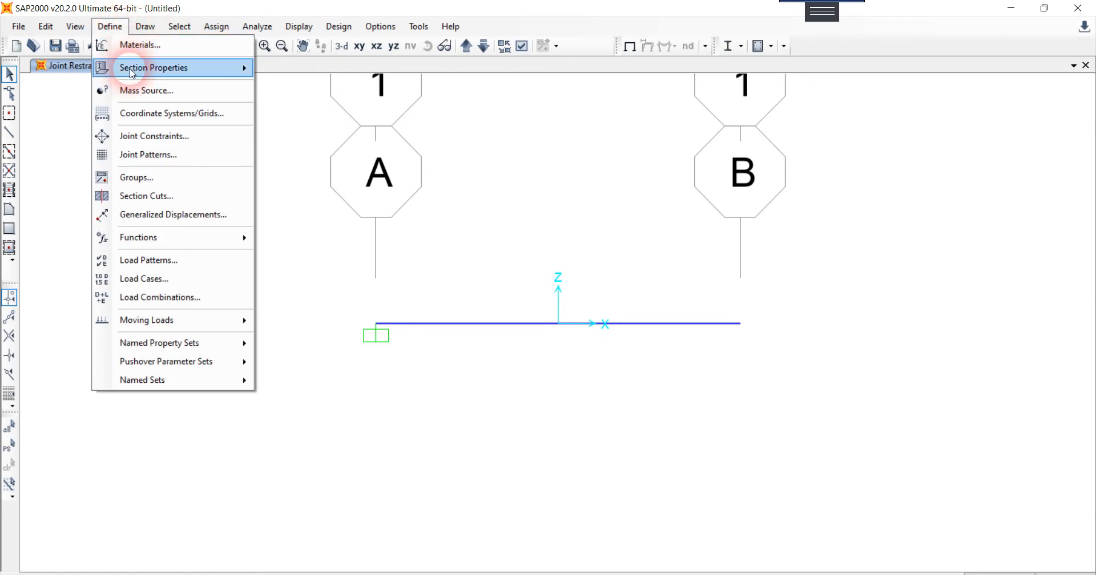
pyautogui.click(132, 70)
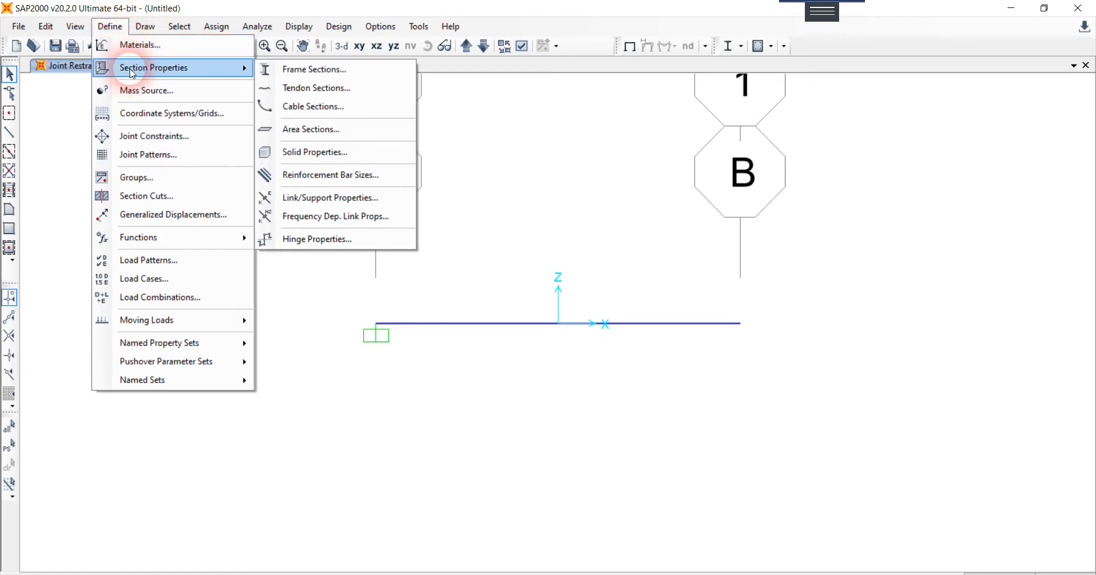
pyautogui.click(305, 71)
pyautogui.click(417, 214)
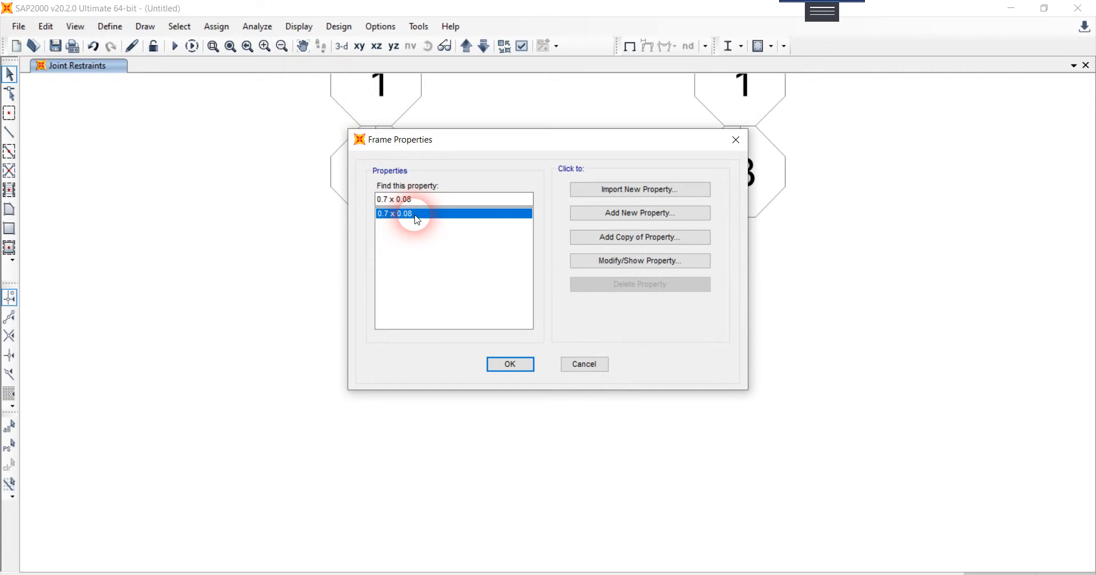
pyautogui.click(623, 261)
pyautogui.click(404, 395)
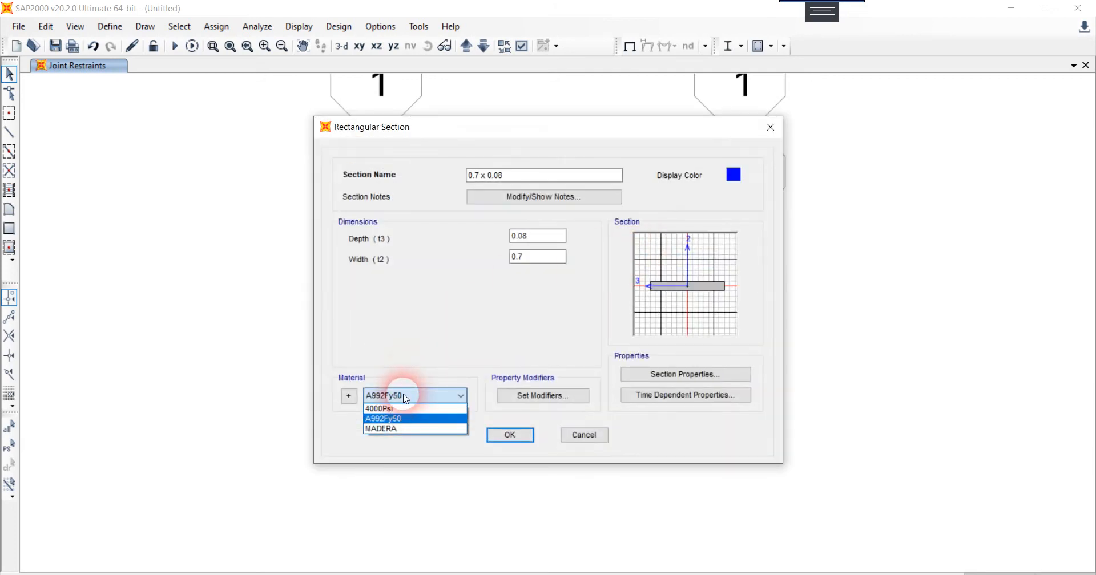
pyautogui.click(404, 429)
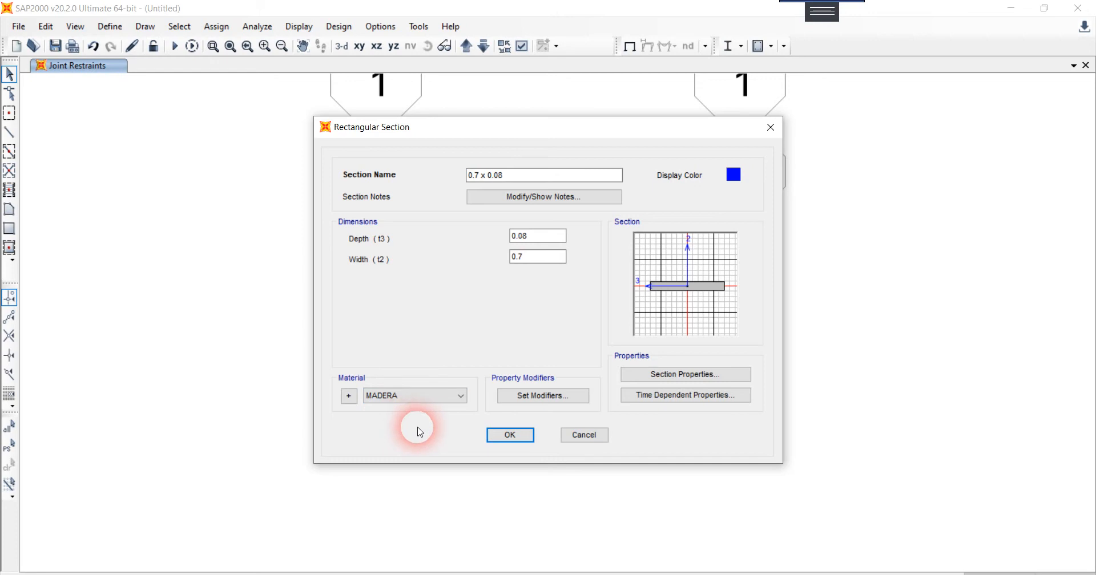
pyautogui.click(498, 440)
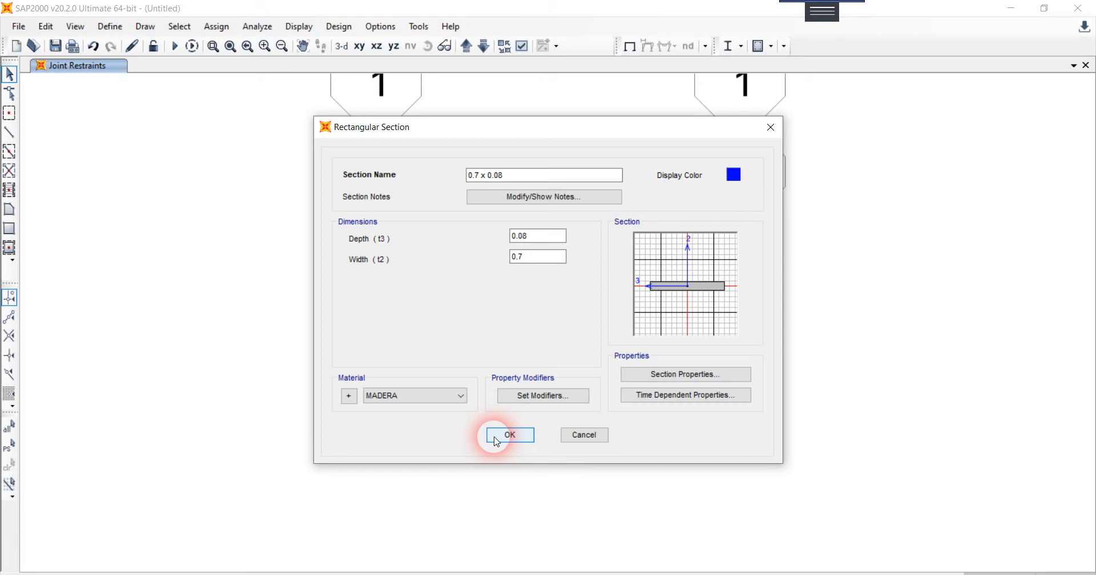
pyautogui.click(497, 437)
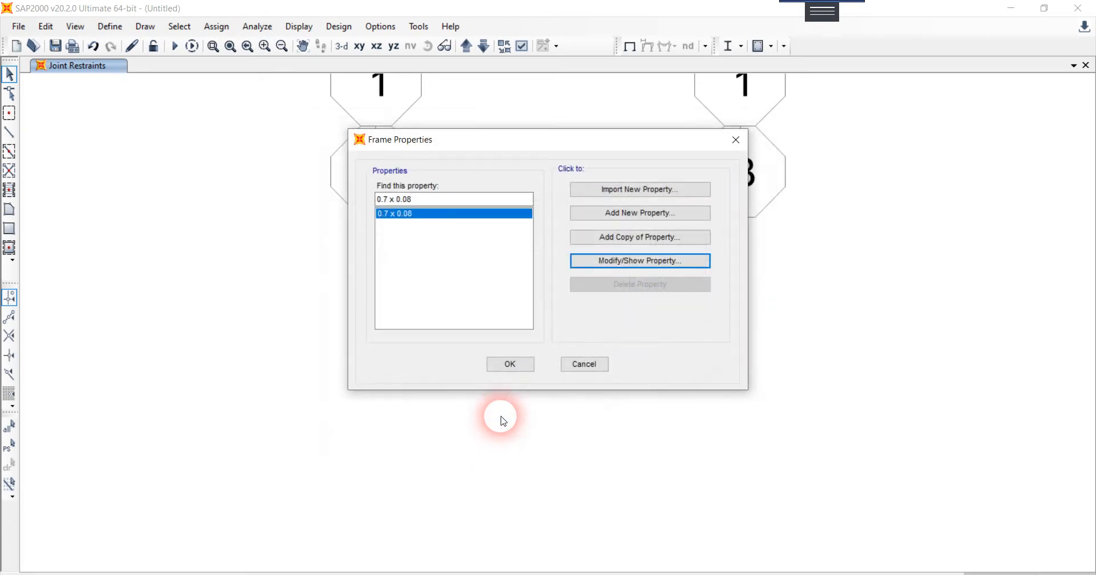
pyautogui.click(514, 363)
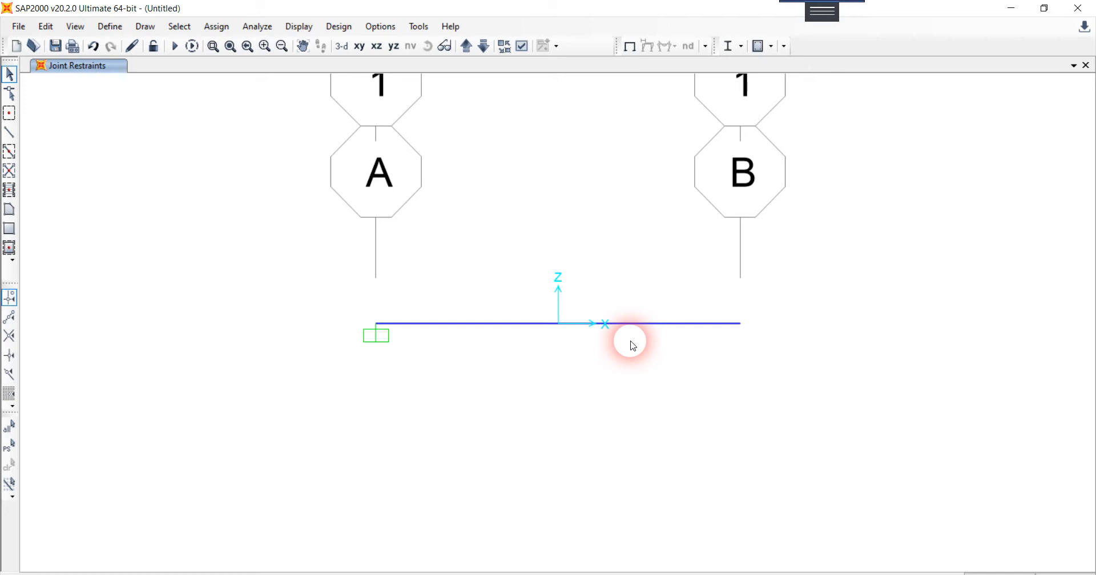
# Step: Check the mass source MSSSRC1 and accept its definition with element self mass and additional mass
pyautogui.click(110, 26)
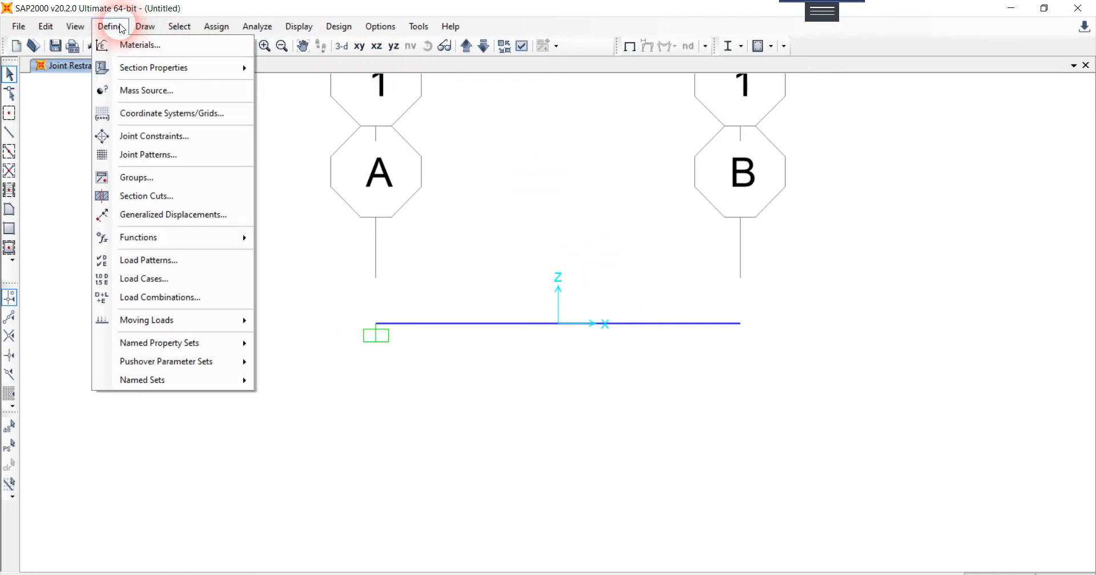
pyautogui.click(137, 90)
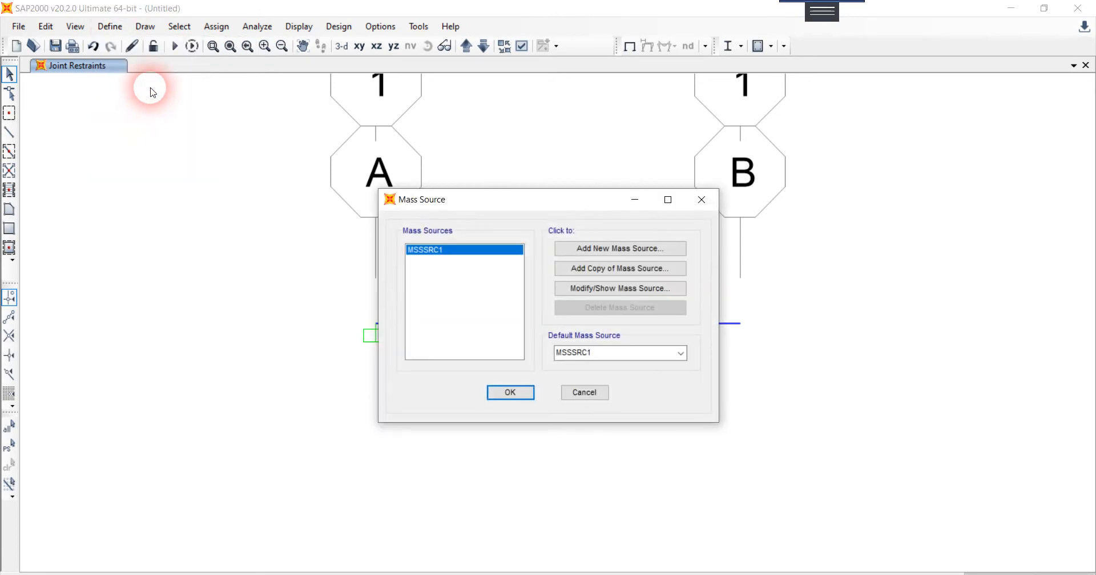
pyautogui.click(596, 289)
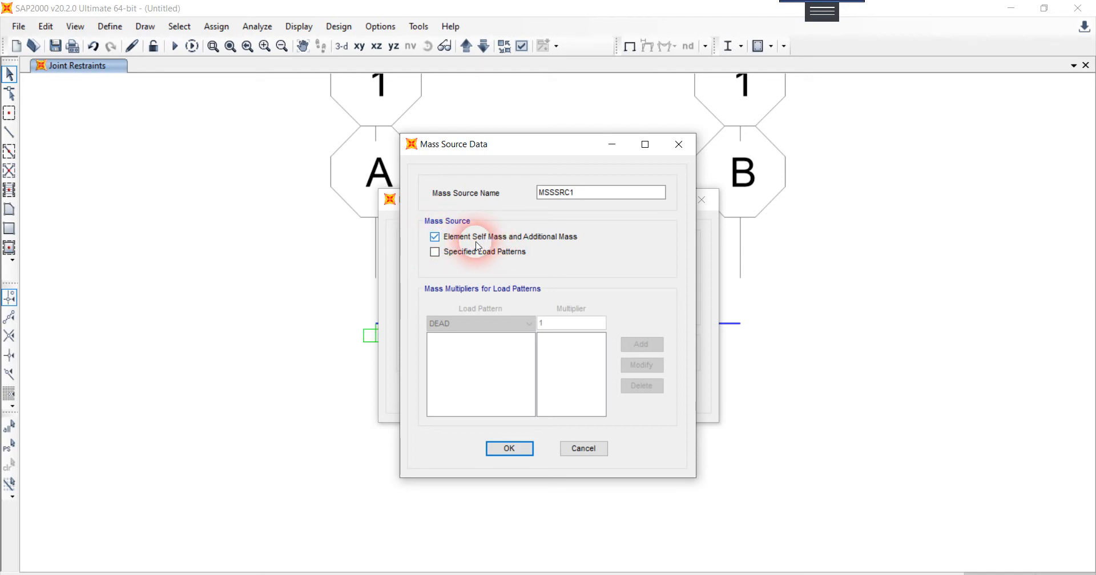
pyautogui.click(518, 448)
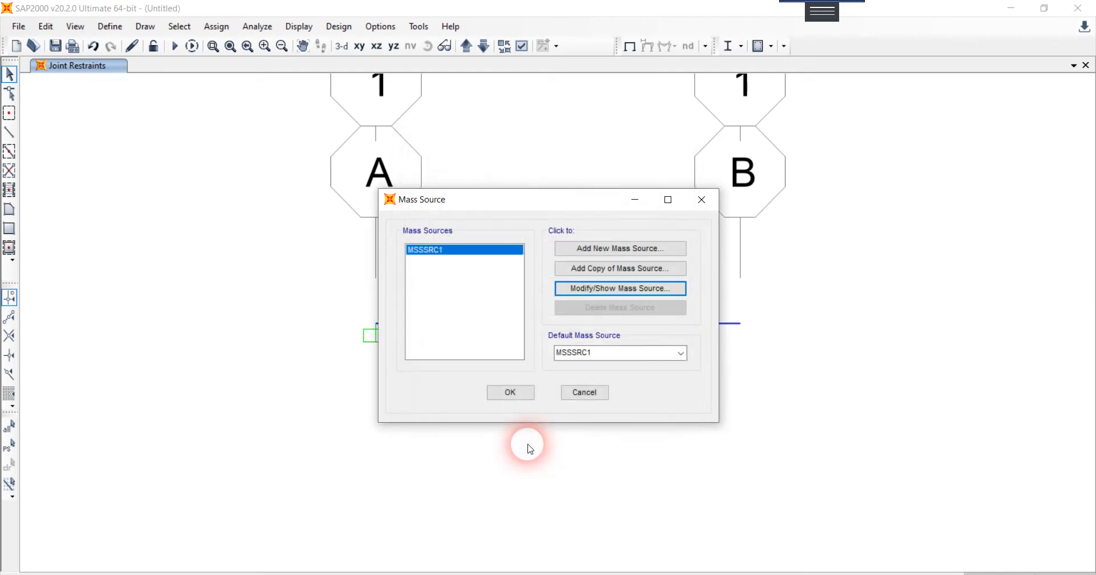
pyautogui.click(589, 574)
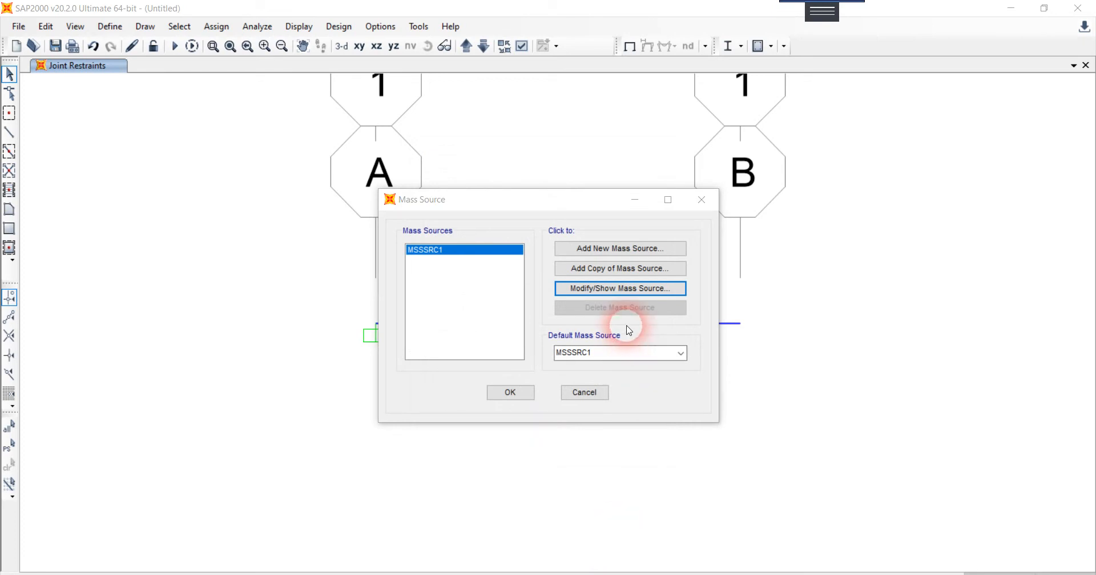
pyautogui.click(507, 390)
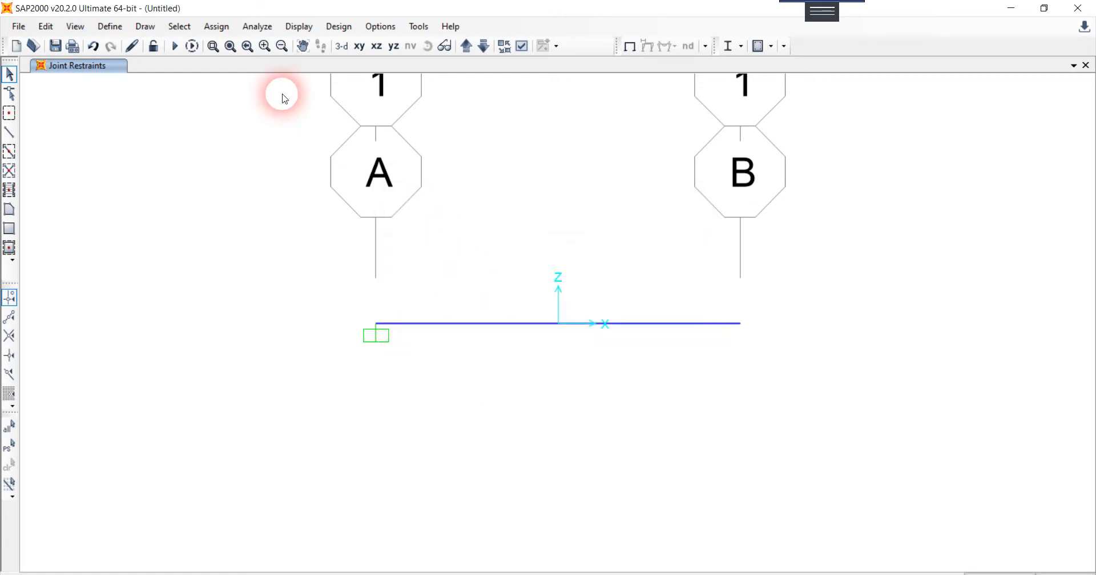
# Step: Set the analysis options to the Plane Frame (XZ Plane) degrees of freedom
pyautogui.click(246, 27)
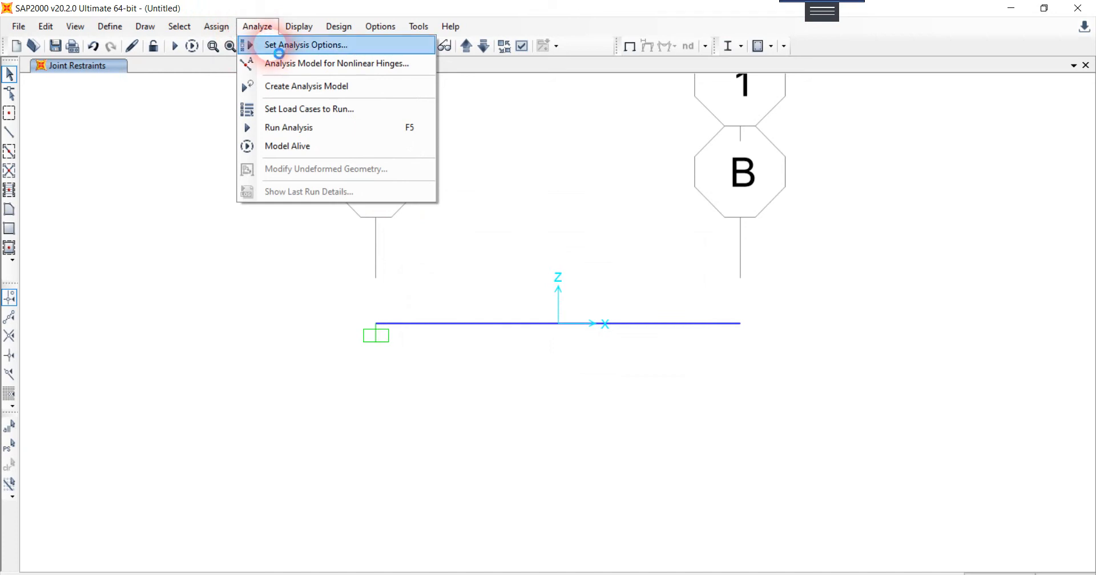
pyautogui.click(272, 47)
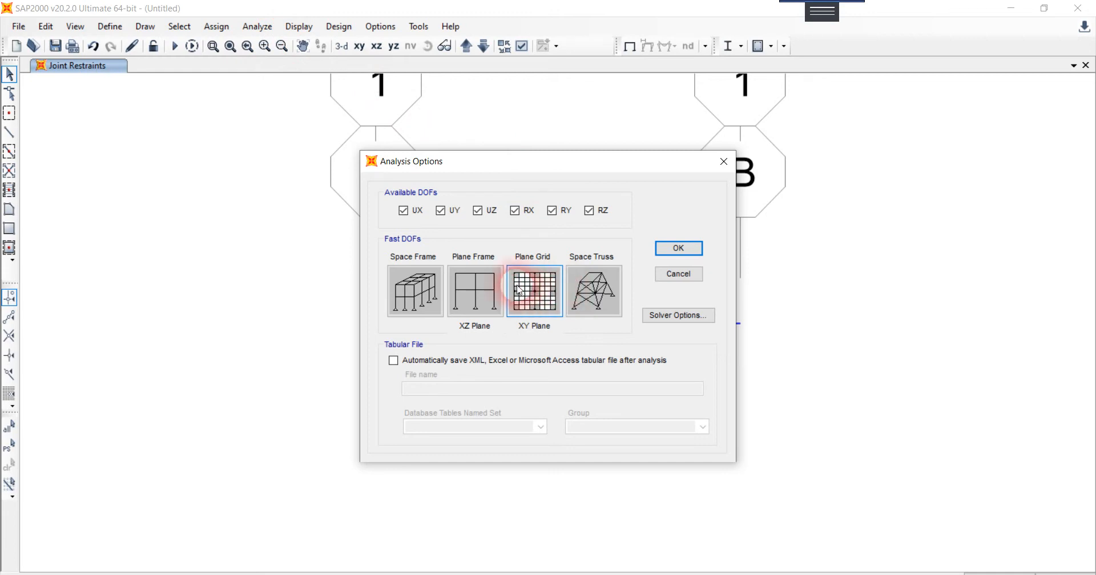
pyautogui.click(483, 295)
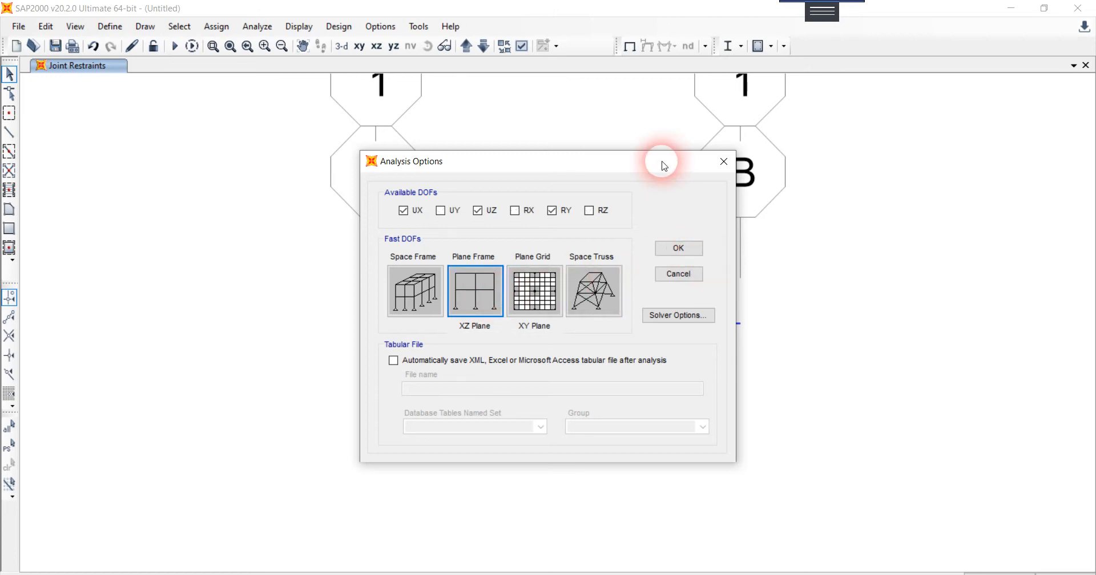
pyautogui.moveTo(664, 165); pyautogui.dragTo(404, 153)
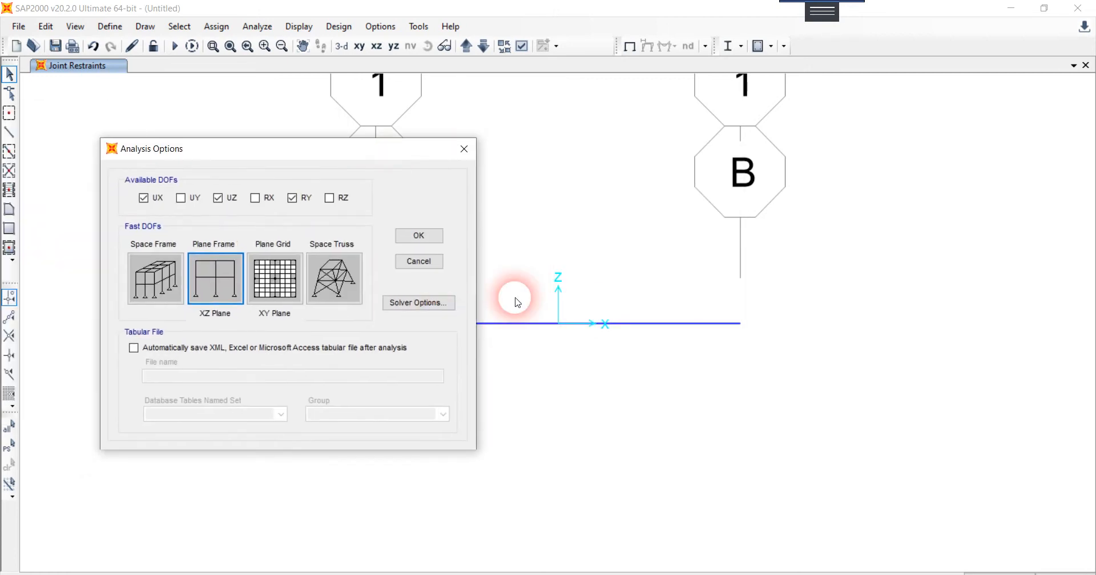
pyautogui.click(434, 241)
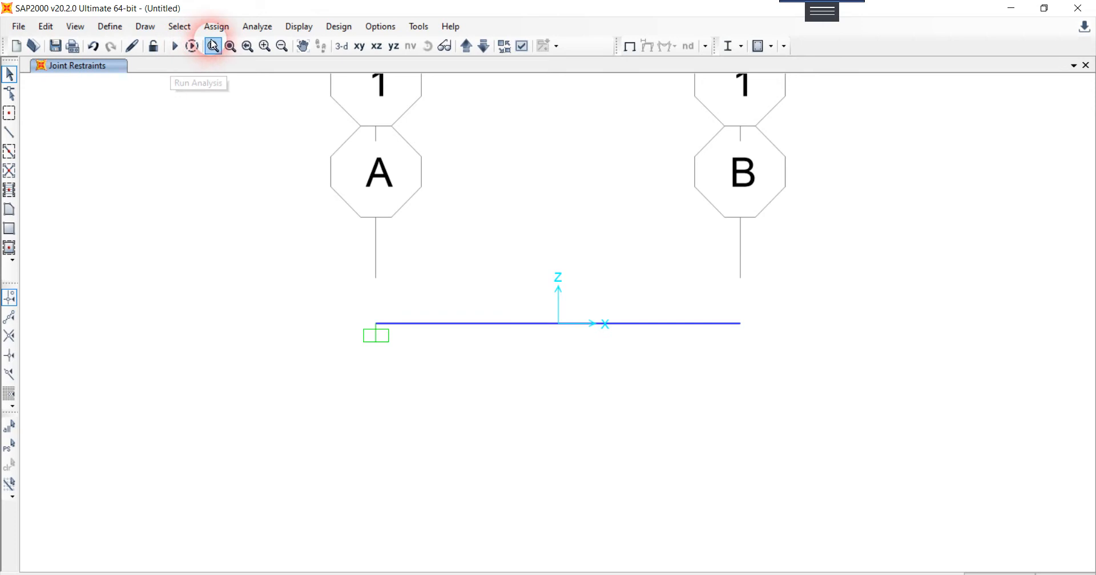
# Step: Run the analysis for the DEAD and MODAL load cases
pyautogui.click(257, 27)
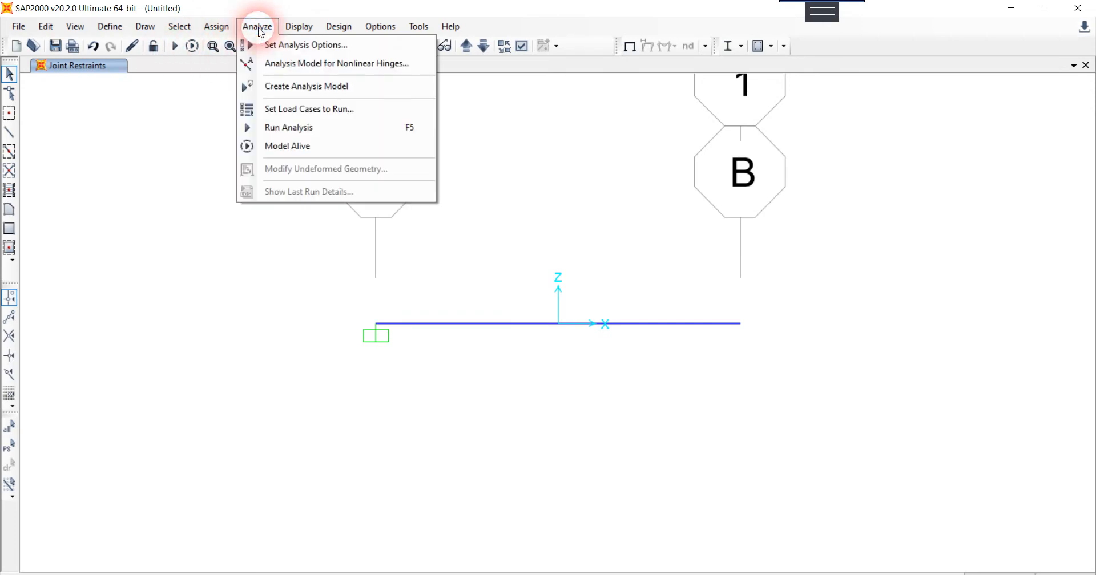
pyautogui.click(280, 130)
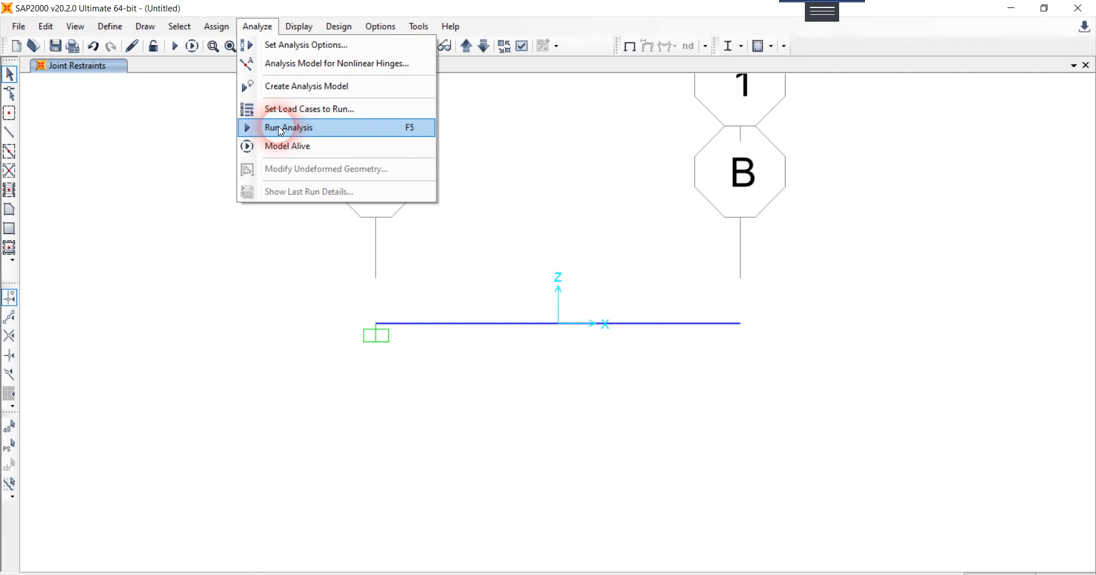
pyautogui.click(280, 129)
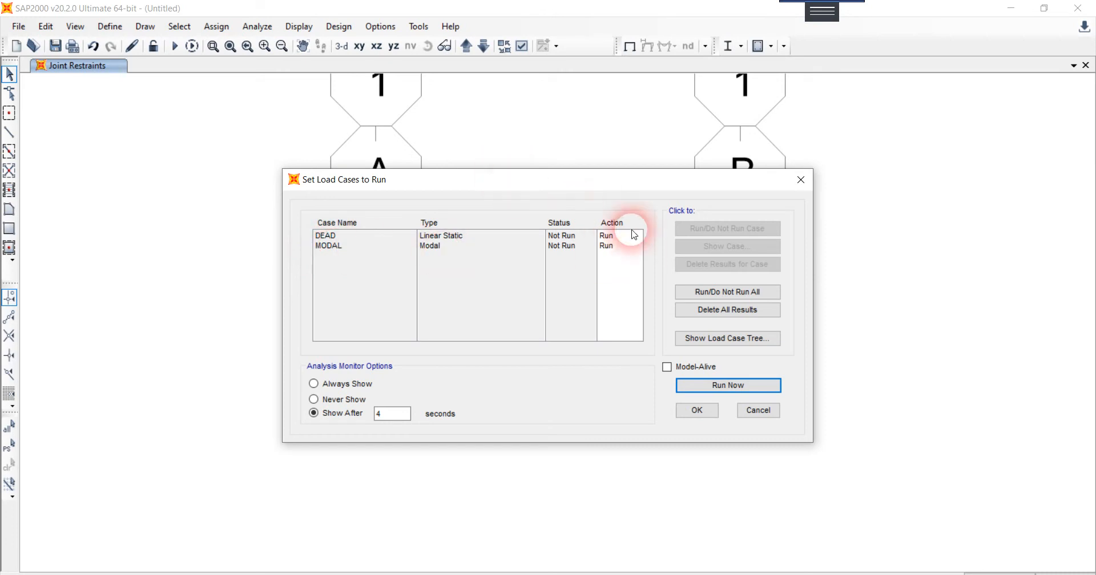
pyautogui.click(750, 388)
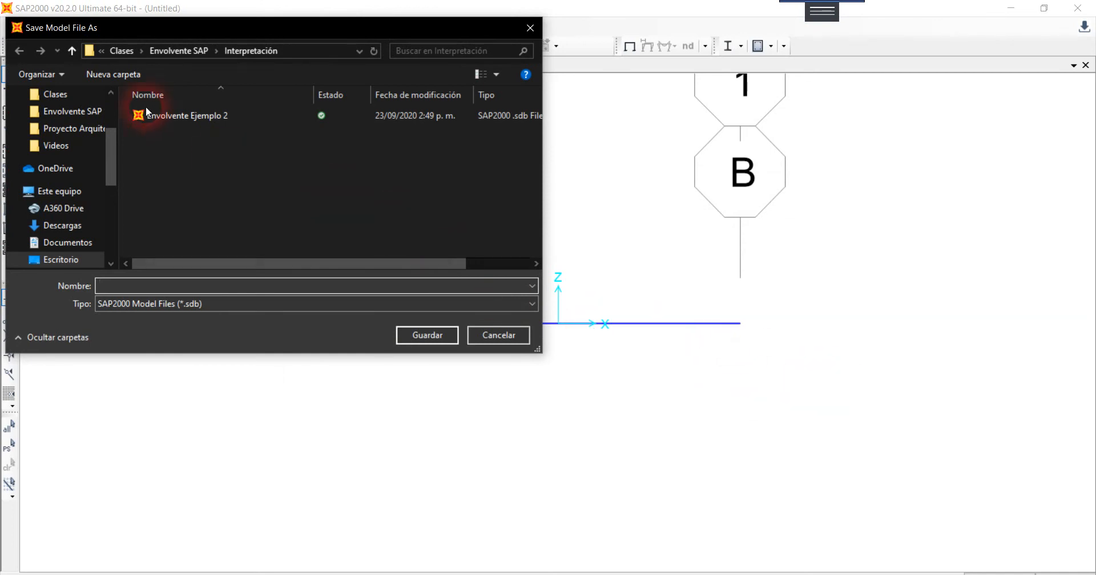
# Step: Save the model file as Trampolin2 in the Propiedades dinamicas folder inside Clases
pyautogui.click(73, 52)
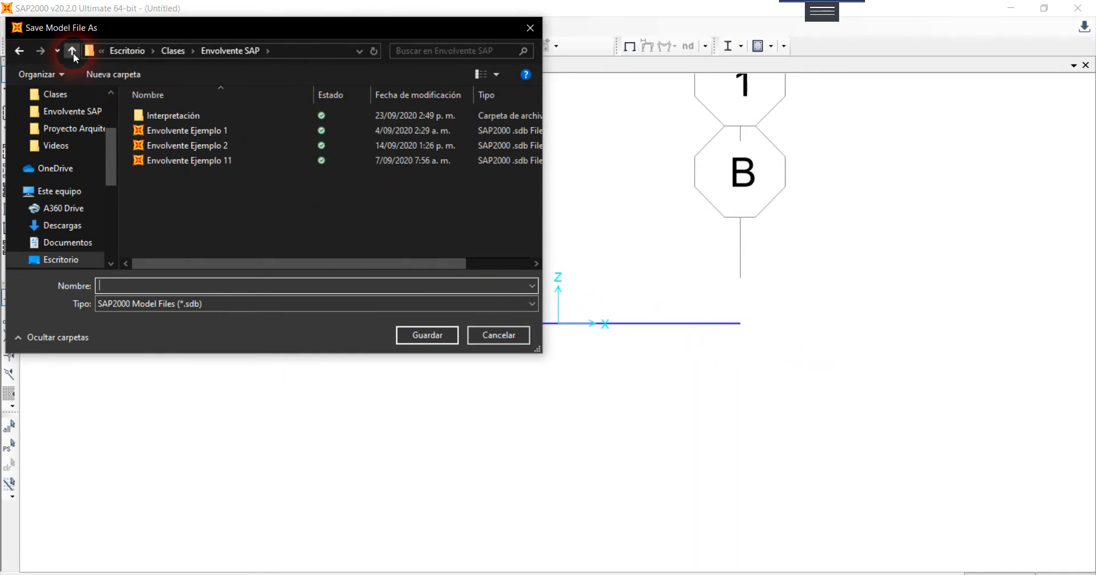
pyautogui.click(73, 53)
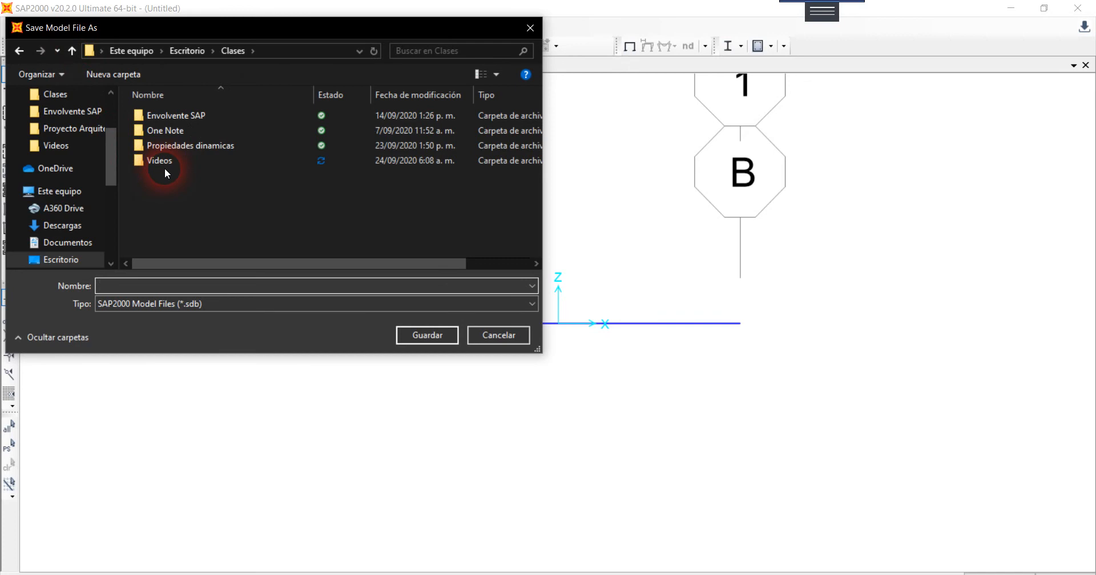
pyautogui.doubleClick(171, 146)
pyautogui.click(193, 288)
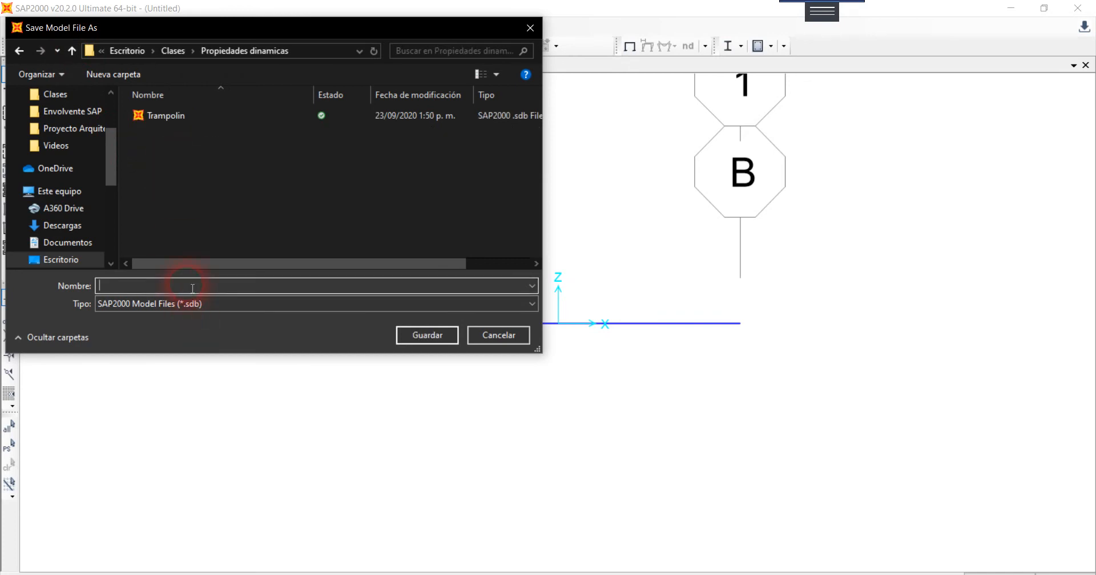
pyautogui.write('t')
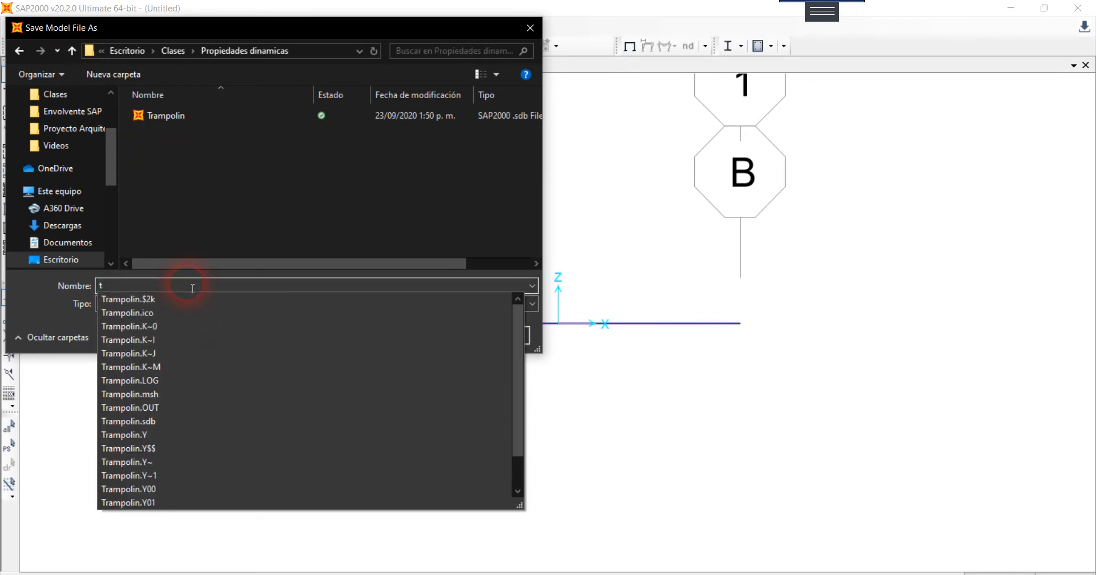
pyautogui.write('rampolin2')
pyautogui.click(421, 335)
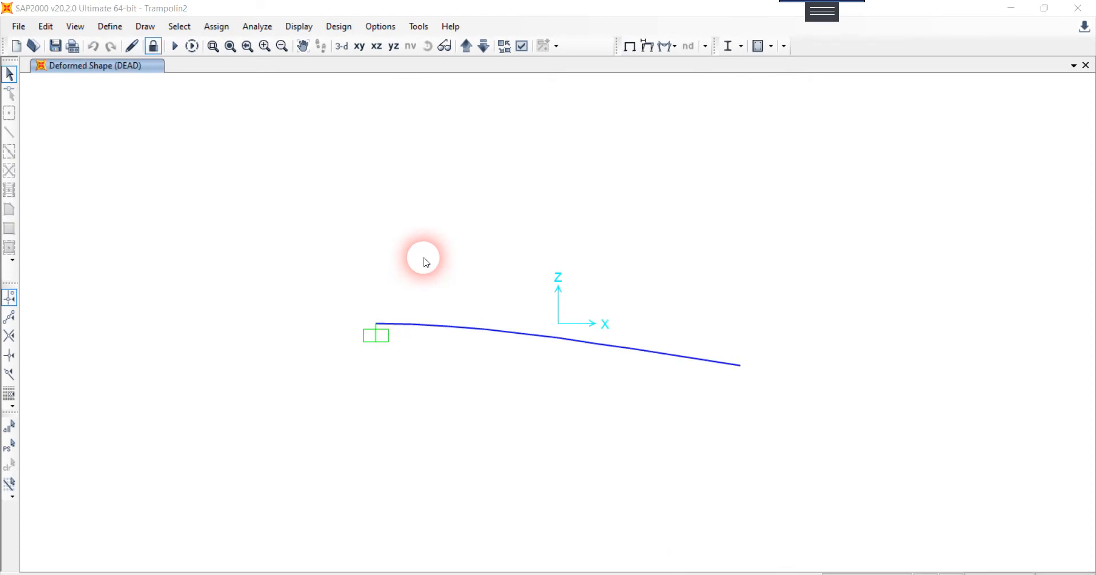
# Step: Show the deformed shape of the MODAL case for mode number 1 with the wire shadow enabled
pyautogui.click(648, 48)
pyautogui.click(622, 79)
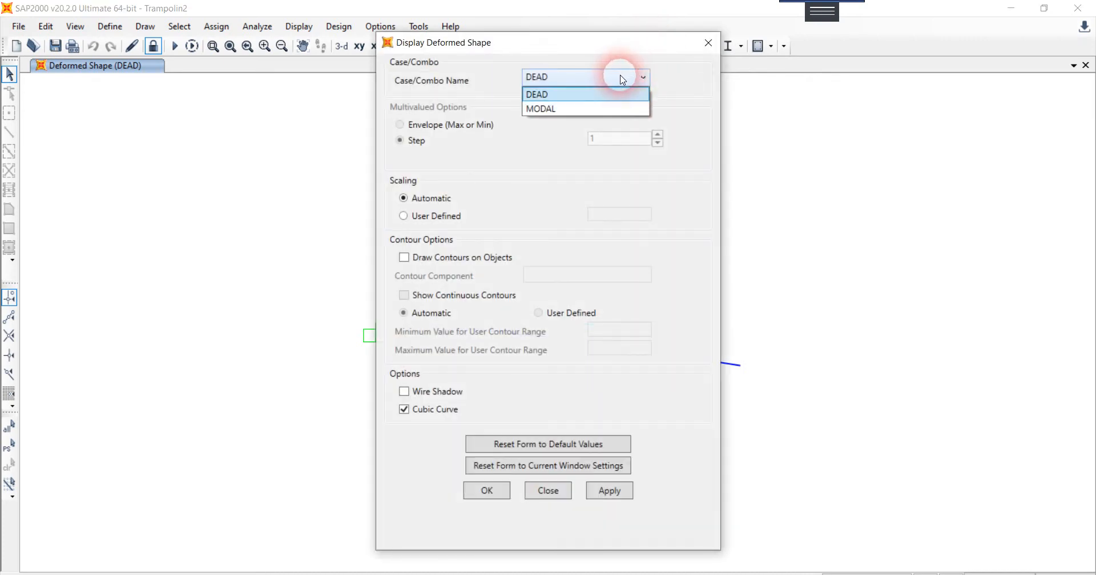
pyautogui.click(552, 109)
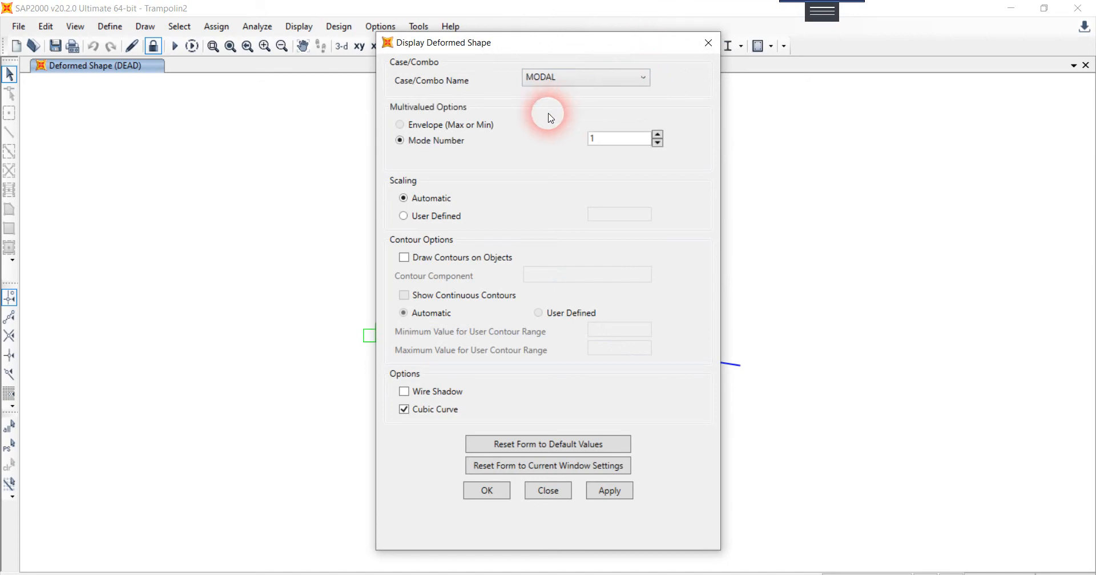
pyautogui.click(450, 397)
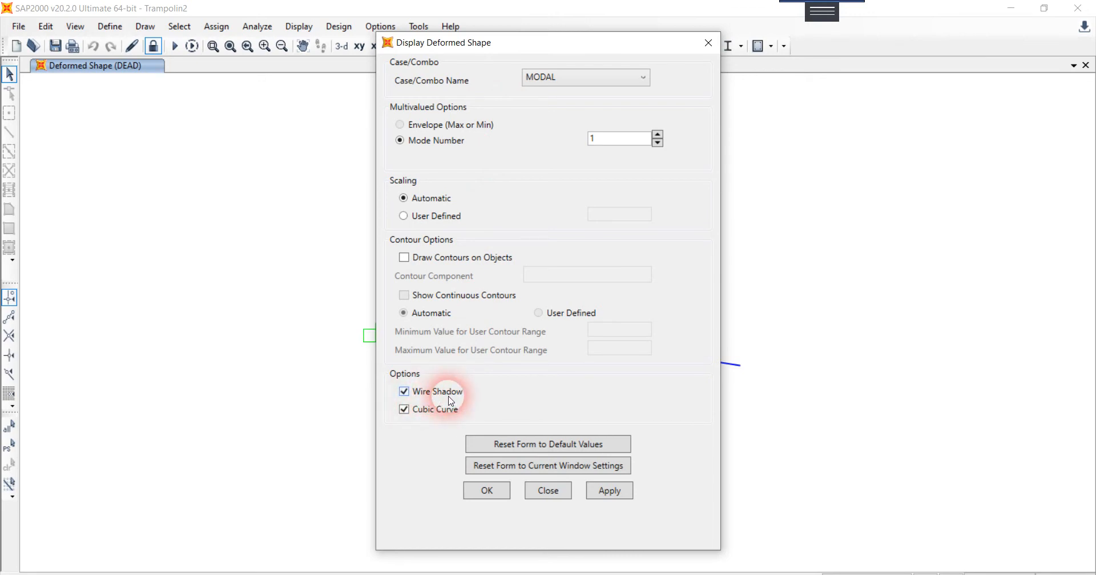
pyautogui.click(609, 492)
pyautogui.click(500, 494)
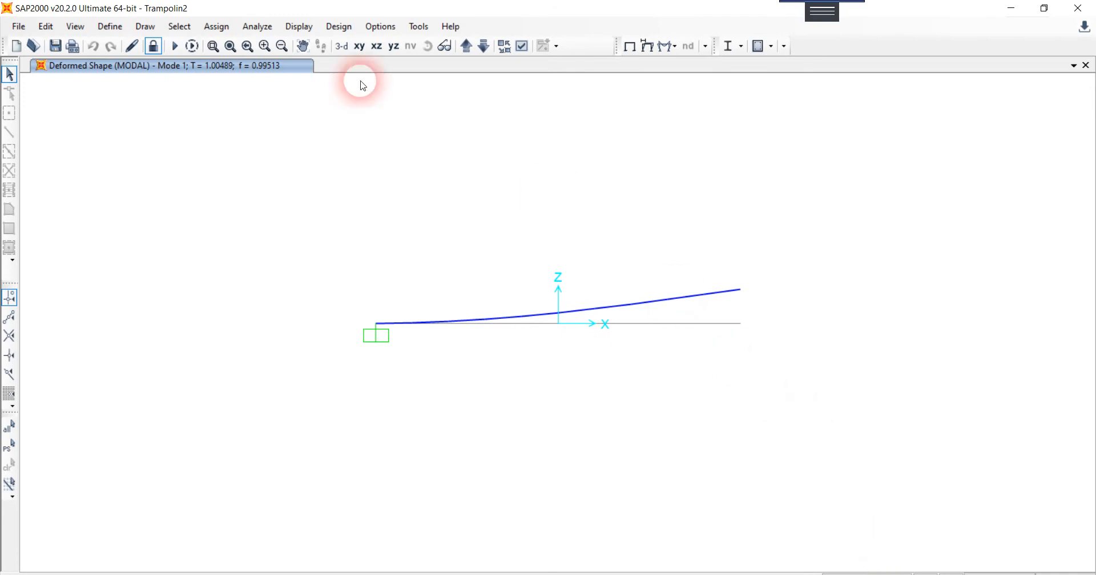
# Step: Show the Modal Periods And Frequencies table from the Modal Information in the structure output results
pyautogui.click(311, 30)
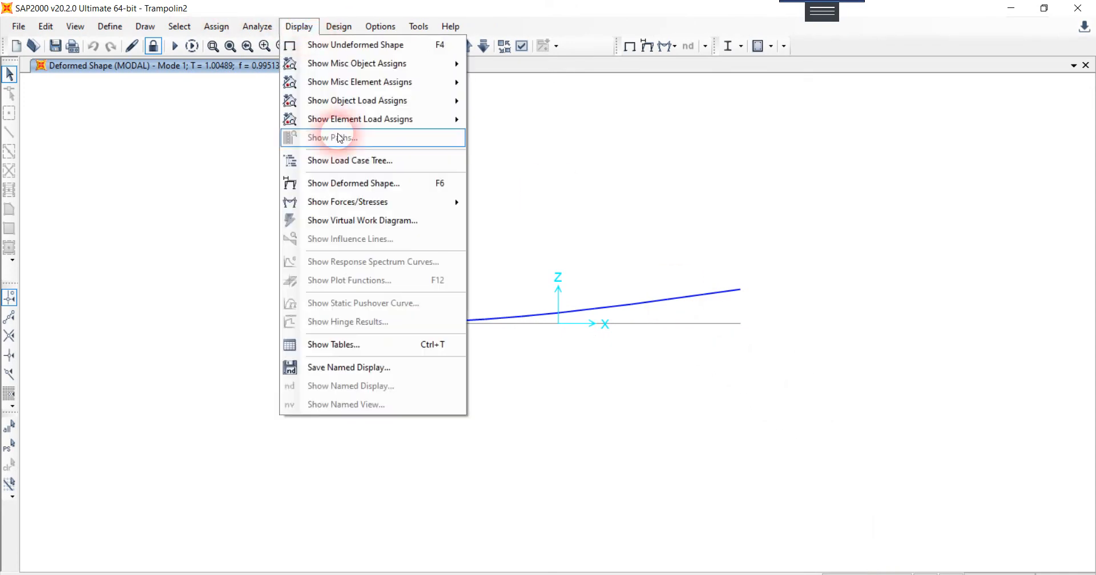
pyautogui.click(381, 345)
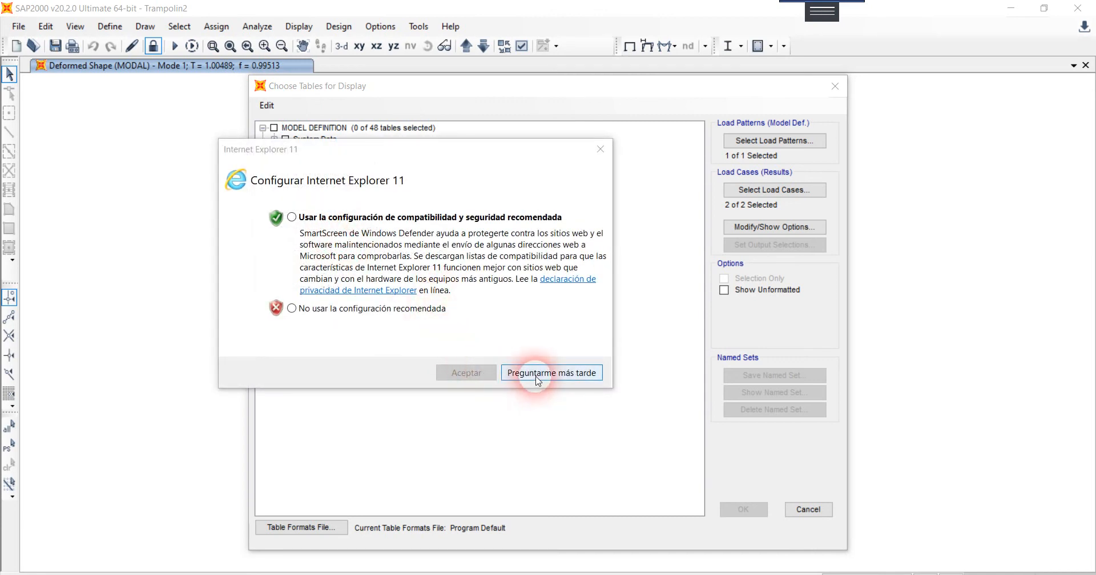
pyautogui.click(600, 149)
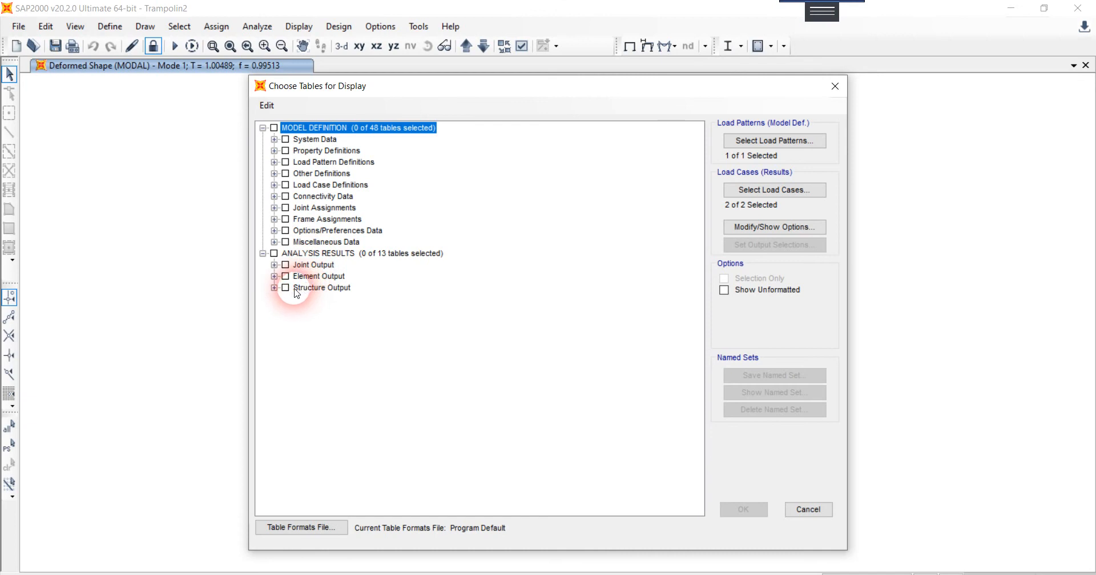
pyautogui.click(274, 289)
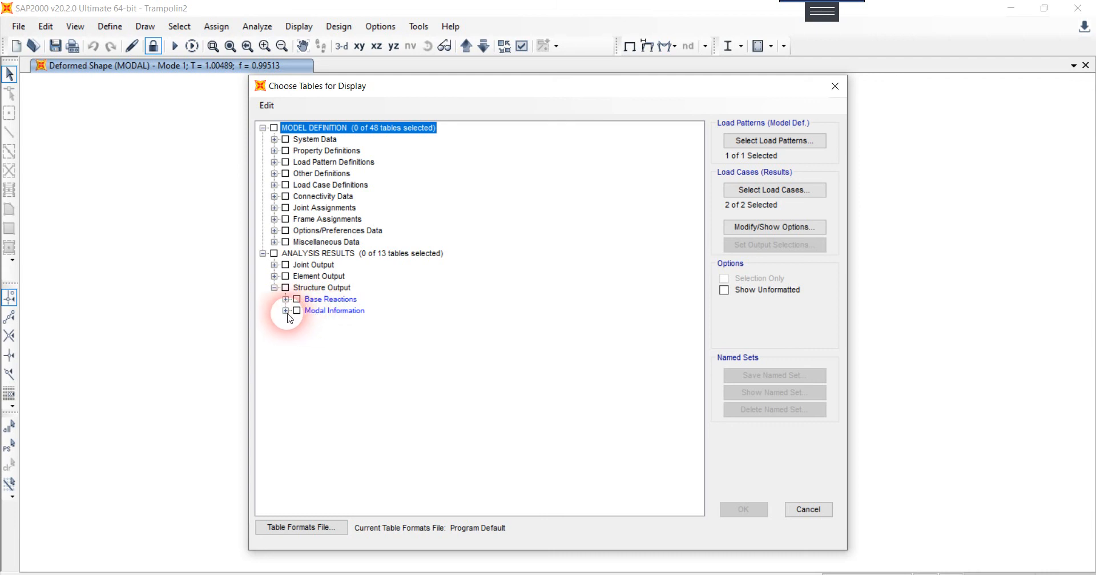
pyautogui.click(285, 311)
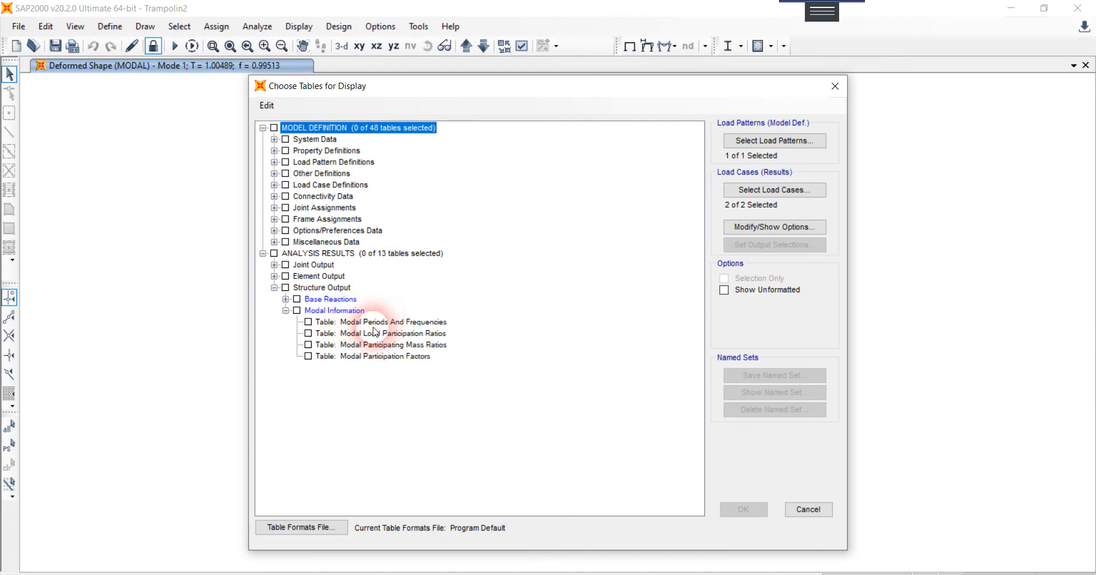
pyautogui.click(318, 323)
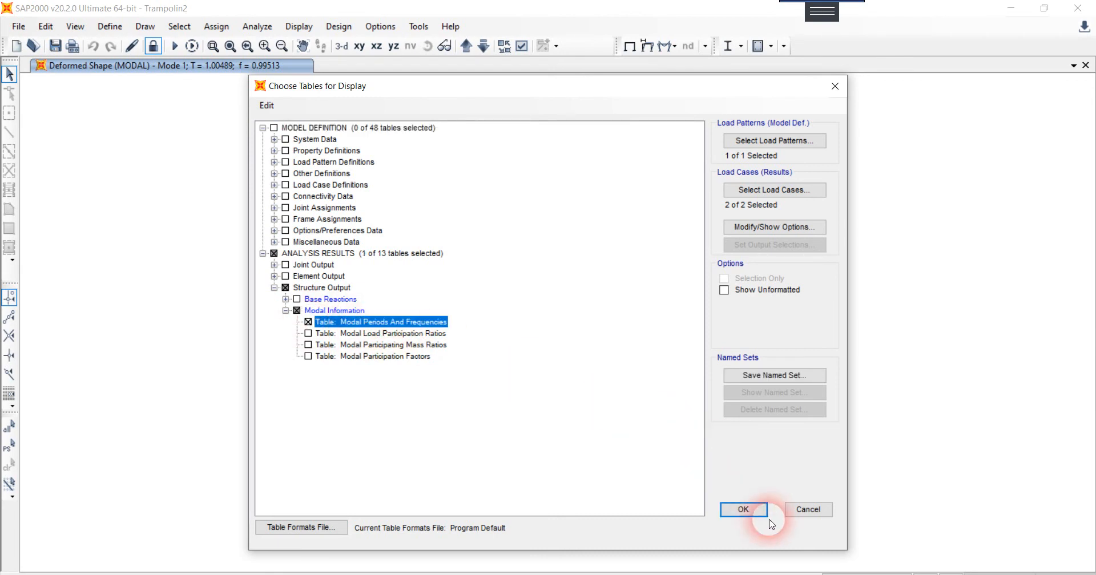
pyautogui.click(761, 510)
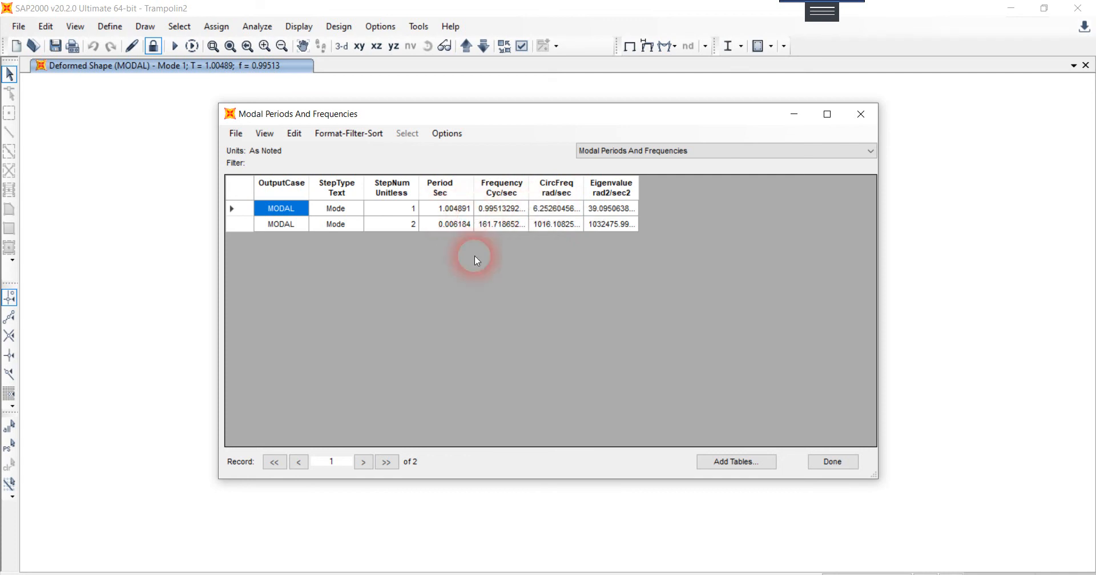
# Step: Switch to the PowerPoint presentation Respuesta en vibración libre with the Ejemplo 4 slide
pyautogui.click(506, 574)
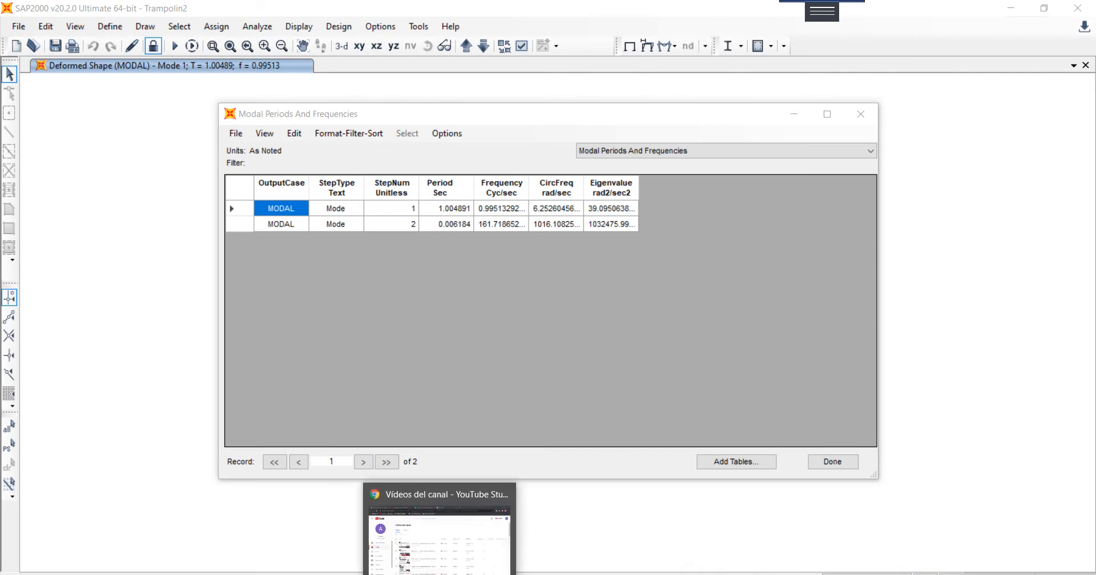
pyautogui.click(415, 574)
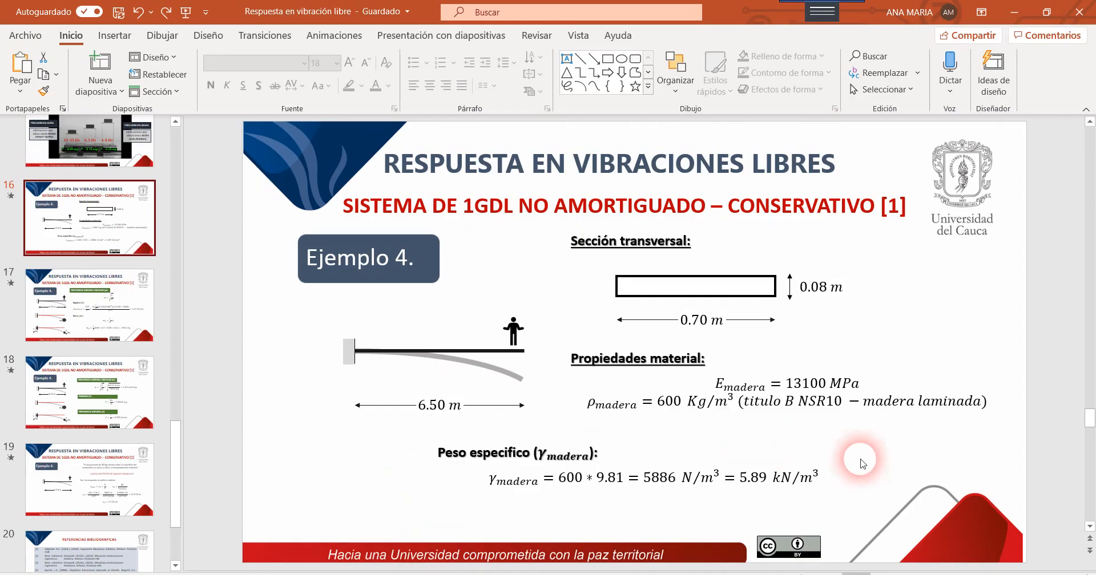